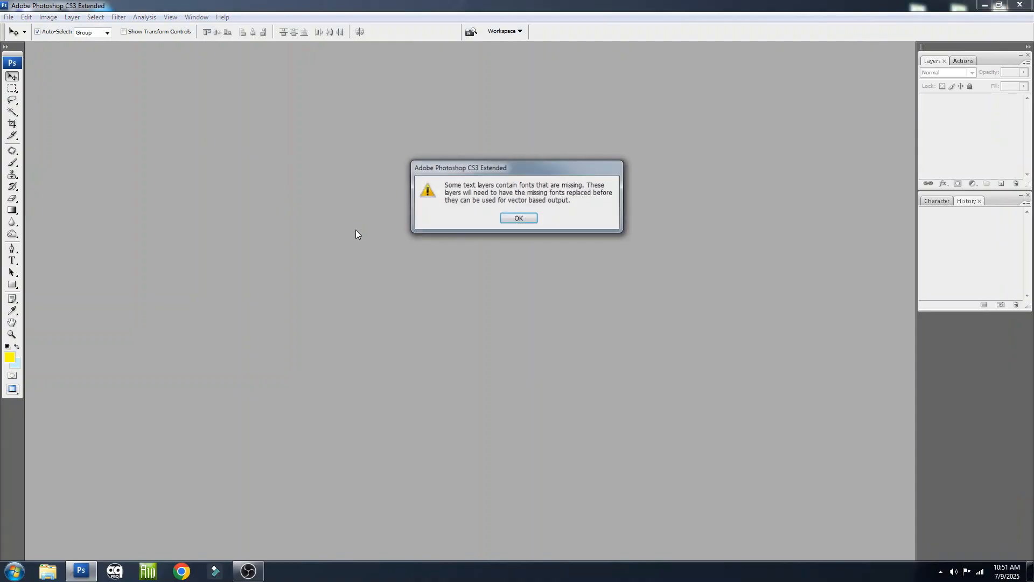
Accept the missing-fonts warning to finish opening D1.PSD
{"action": "left_click", "coordinate": [519, 218]}
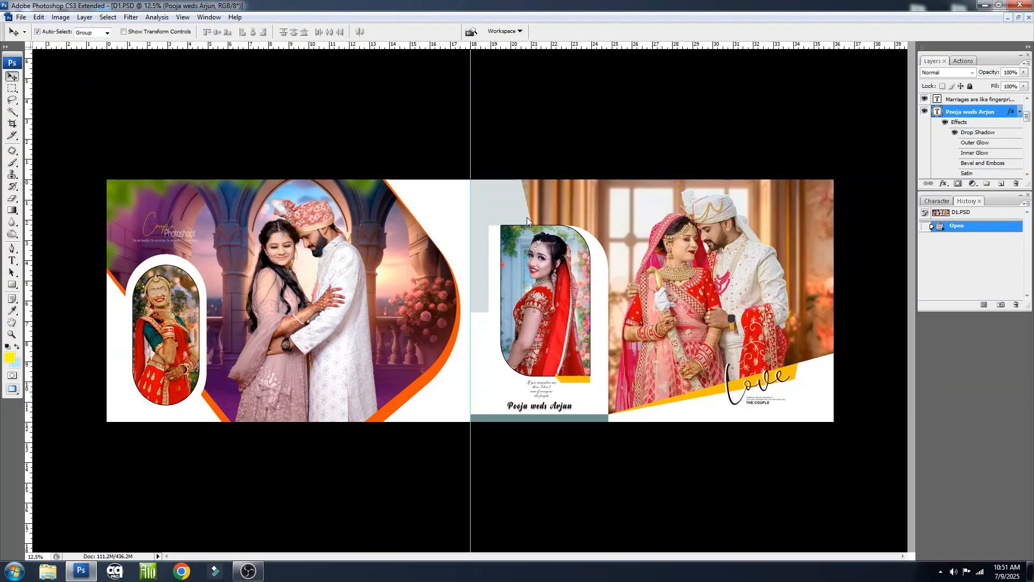
Try moving the image layers inside the small oval bride frame on the first page, and undo the moves
{"action": "mouse_move", "coordinate": [166, 298]}
{"action": "left_mouse_down"}
{"action": "mouse_move", "coordinate": [183, 289]}
{"action": "mouse_move", "coordinate": [232, 421]}
{"action": "left_mouse_up"}
{"action": "left_click_drag", "start_coordinate": [193, 176], "coordinate": [310, 174]}
{"action": "key", "text": "ctrl+z"}
{"action": "key", "text": "ctrl+alt+z"}
{"action": "right_click", "coordinate": [280, 196]}
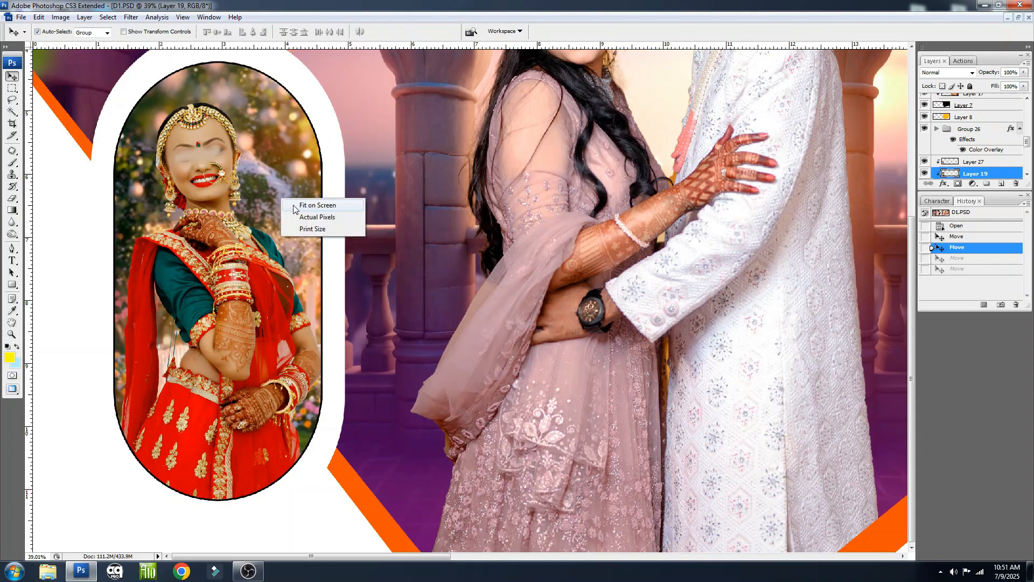
{"action": "left_click", "coordinate": [297, 204]}
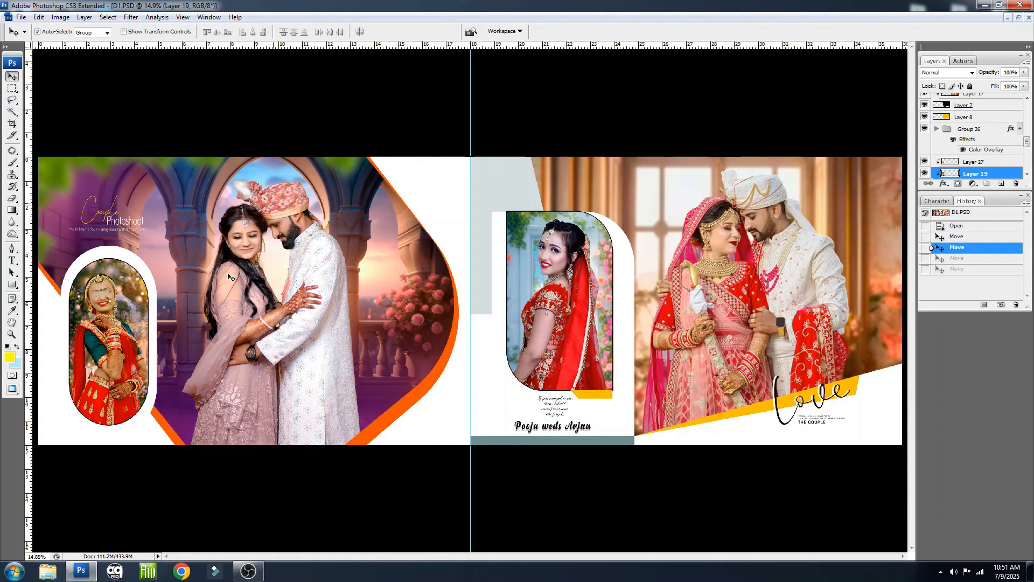
Try moving the image layers of the large couple design on the first page, and undo the moves
{"action": "left_click_drag", "start_coordinate": [273, 242], "coordinate": [271, 280]}
{"action": "left_click_drag", "start_coordinate": [287, 245], "coordinate": [296, 215]}
{"action": "key", "text": "ctrl+alt+z"}
{"action": "key", "text": "ctrl+alt+z"}
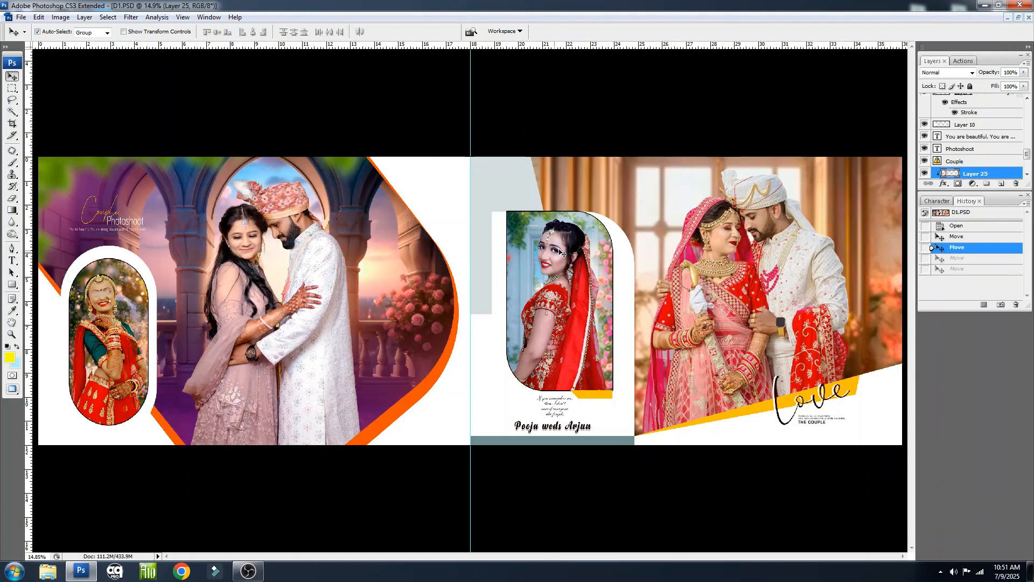
Try moving the small bride frame's floral background and the second page's couple image, undoing each move
{"action": "mouse_move", "coordinate": [561, 253]}
{"action": "left_mouse_down"}
{"action": "mouse_move", "coordinate": [603, 254]}
{"action": "mouse_move", "coordinate": [470, 253]}
{"action": "mouse_move", "coordinate": [564, 253]}
{"action": "left_mouse_up"}
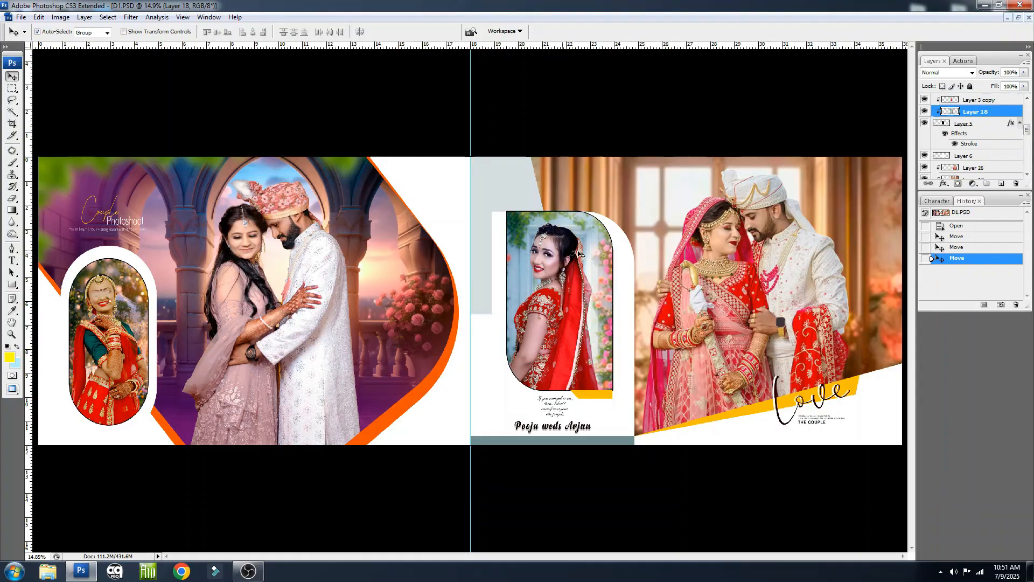
{"action": "key", "text": "ctrl+z"}
{"action": "mouse_move", "coordinate": [768, 222]}
{"action": "left_mouse_down"}
{"action": "mouse_move", "coordinate": [725, 227]}
{"action": "mouse_move", "coordinate": [785, 231]}
{"action": "mouse_move", "coordinate": [771, 233]}
{"action": "left_mouse_up"}
{"action": "key", "text": "ctrl+z"}
Move the floral window background (Layer 18) to the second page's couple frame, restacking it between Layer 26 and Layer 17
{"action": "left_click", "coordinate": [598, 241]}
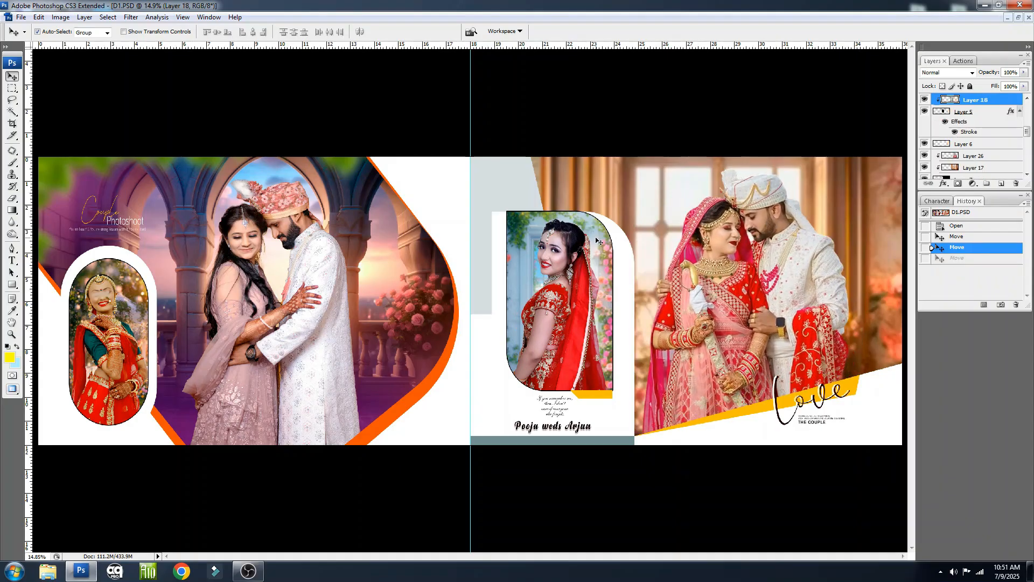
{"action": "key", "text": "ctrl+bracketright"}
{"action": "key", "text": "ctrl+bracketright"}
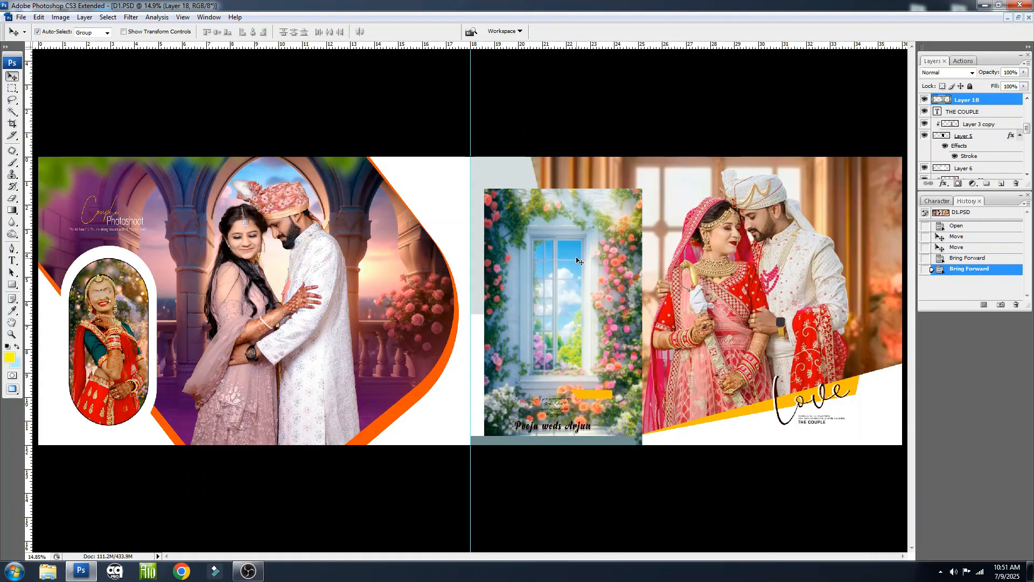
{"action": "left_click_drag", "start_coordinate": [598, 241], "coordinate": [768, 232]}
{"action": "key", "text": "ctrl+bracketleft"}
{"action": "key", "text": "ctrl+bracketleft"}
{"action": "key", "text": "ctrl+bracketleft"}
{"action": "key", "text": "ctrl+bracketleft"}
{"action": "key", "text": "ctrl+bracketleft"}
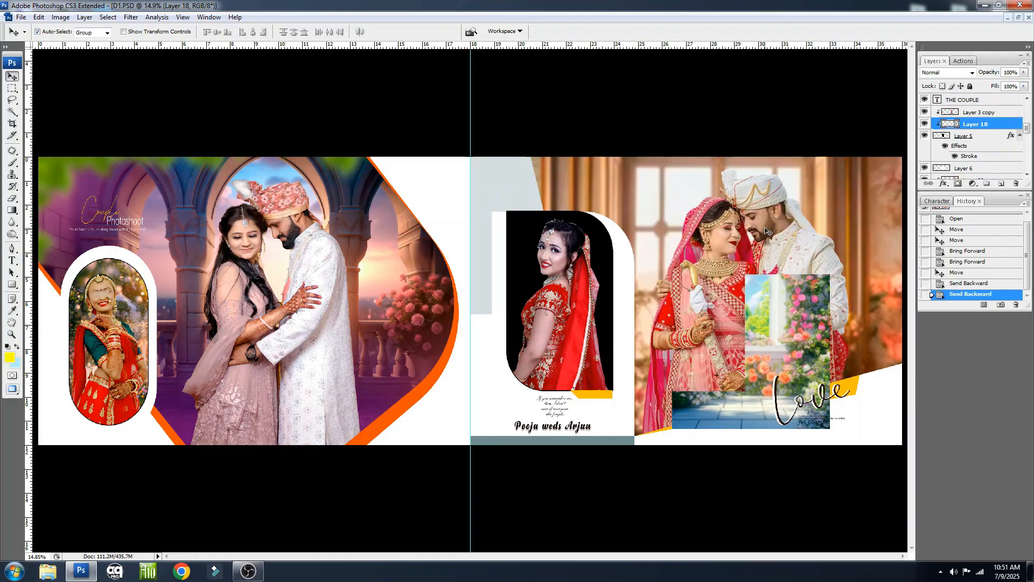
{"action": "key", "text": "ctrl+bracketleft"}
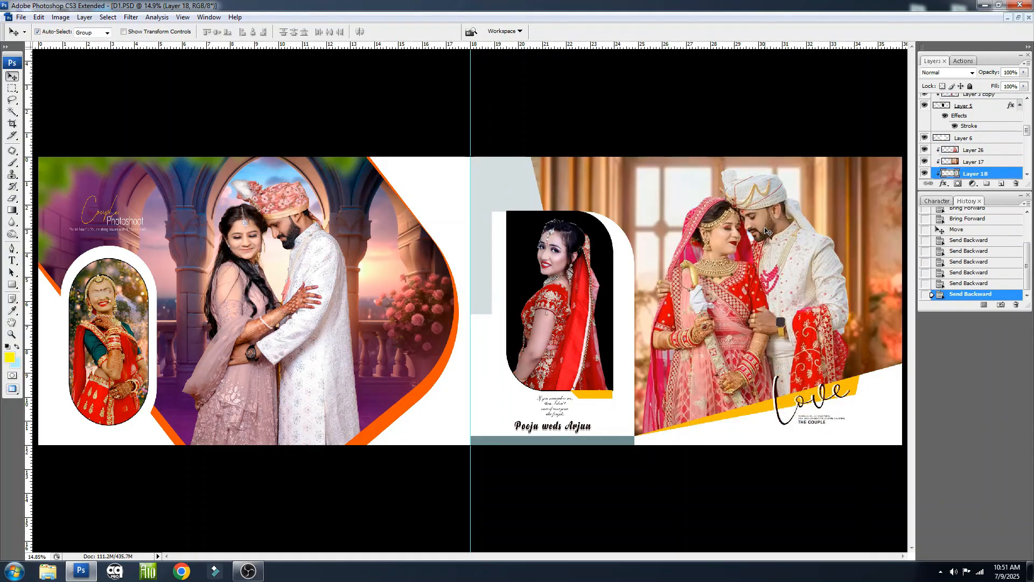
{"action": "key", "text": "ctrl+bracketright"}
Scale the floral background (Layer 18) to 242.1% and reposition it to fill the area behind the couple
{"action": "key", "text": "ctrl+t"}
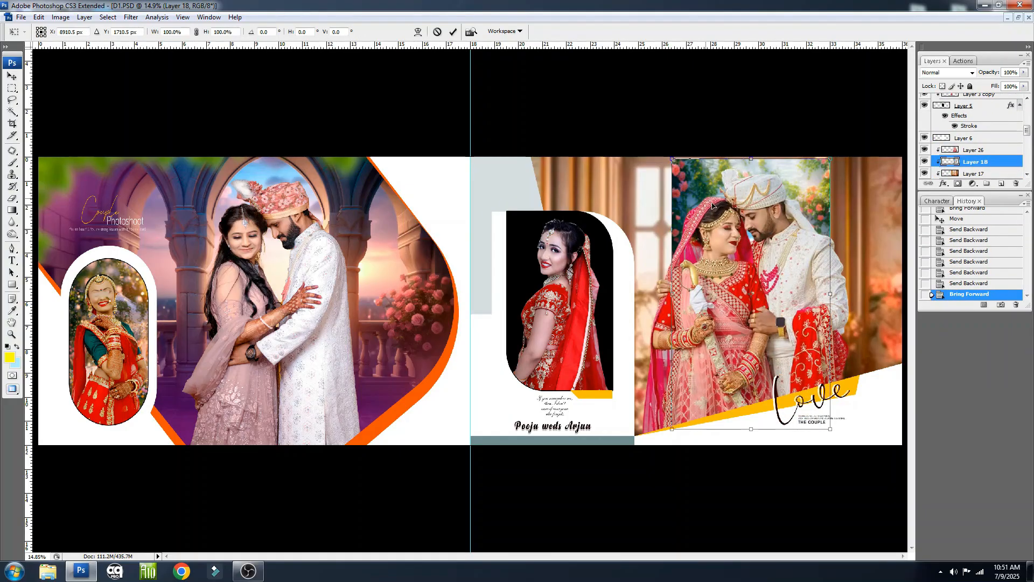
{"action": "left_click_drag", "start_coordinate": [671, 160], "coordinate": [560, 49]}
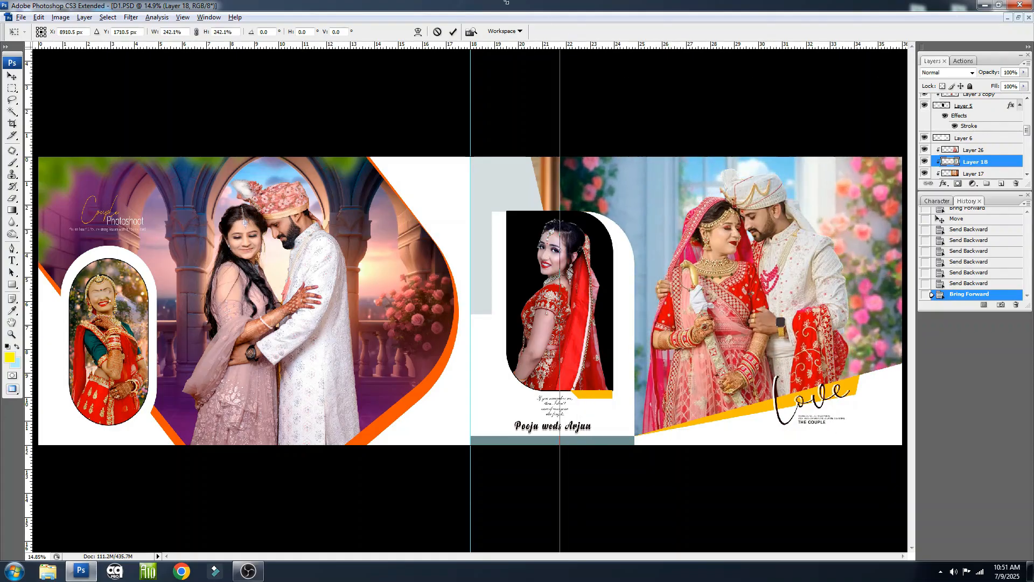
{"action": "left_click_drag", "start_coordinate": [618, 175], "coordinate": [593, 198]}
{"action": "key", "text": "Return"}
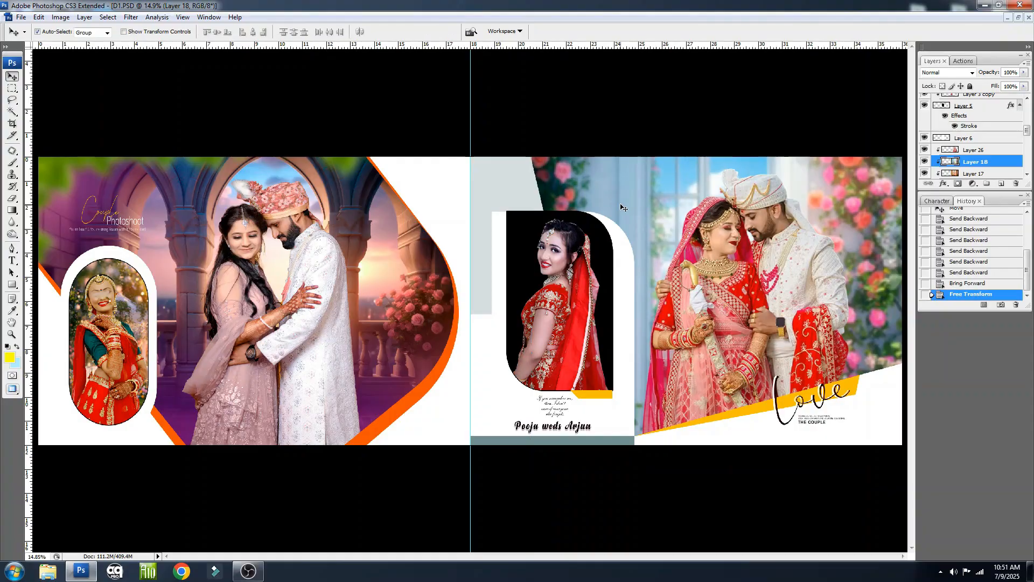
Move the orange window background (Layer 17) into the small bride frame, restacking it above Layer 5
{"action": "right_click", "coordinate": [620, 204]}
{"action": "left_click", "coordinate": [661, 225]}
{"action": "key", "text": "ctrl+bracketright"}
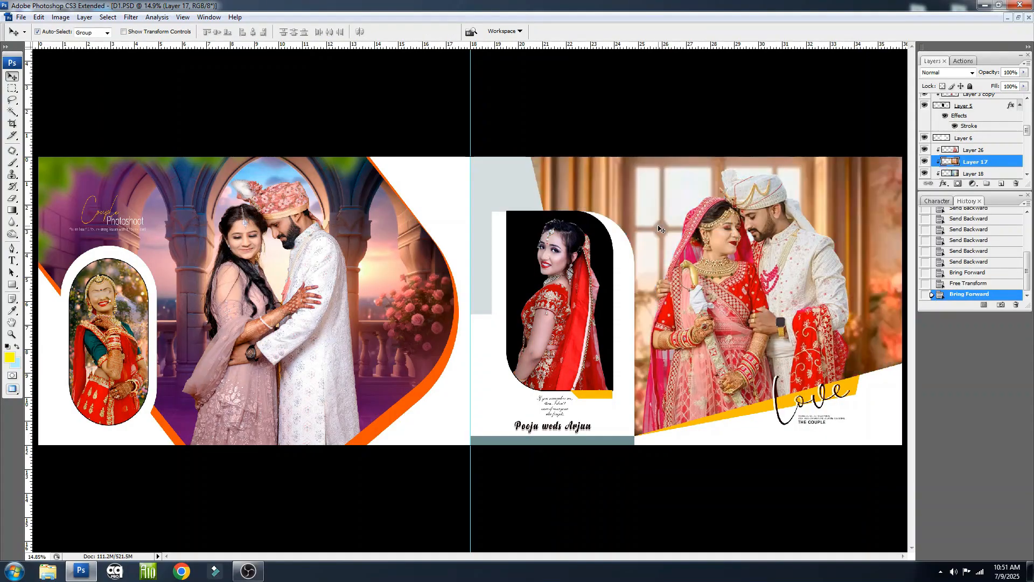
{"action": "key", "text": "ctrl+bracketright"}
{"action": "key", "text": "ctrl+bracketright"}
{"action": "left_click_drag", "start_coordinate": [732, 229], "coordinate": [607, 239]}
{"action": "key", "text": "ctrl+bracketright"}
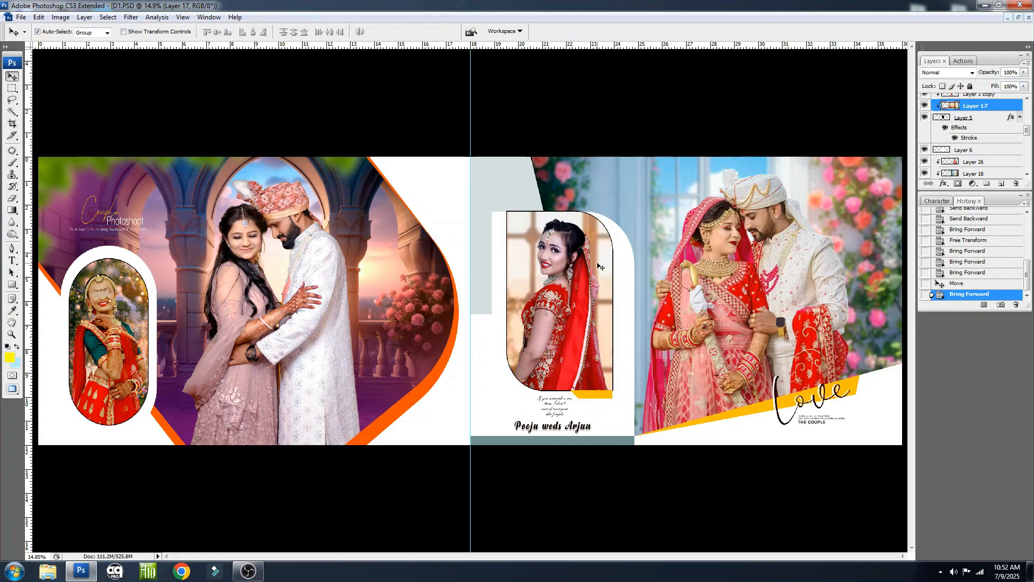
Scale the orange window background (Layer 17) to 60.1% and reposition it behind the bride in the small frame
{"action": "key", "text": "ctrl+t"}
{"action": "key", "text": "ctrl+0"}
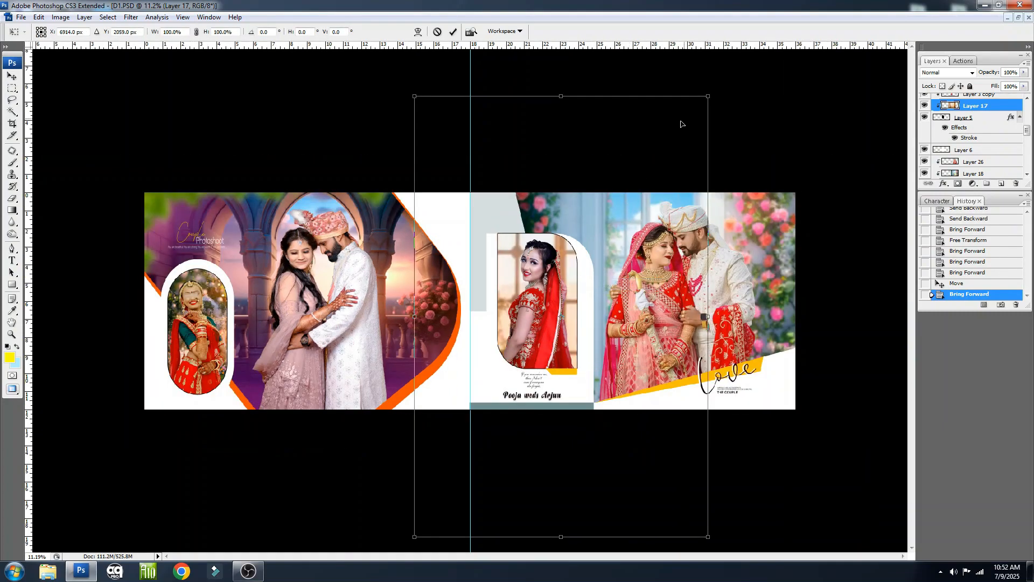
{"action": "left_click_drag", "start_coordinate": [704, 100], "coordinate": [647, 188]}
{"action": "left_click_drag", "start_coordinate": [611, 254], "coordinate": [588, 273]}
{"action": "key", "text": "Return"}
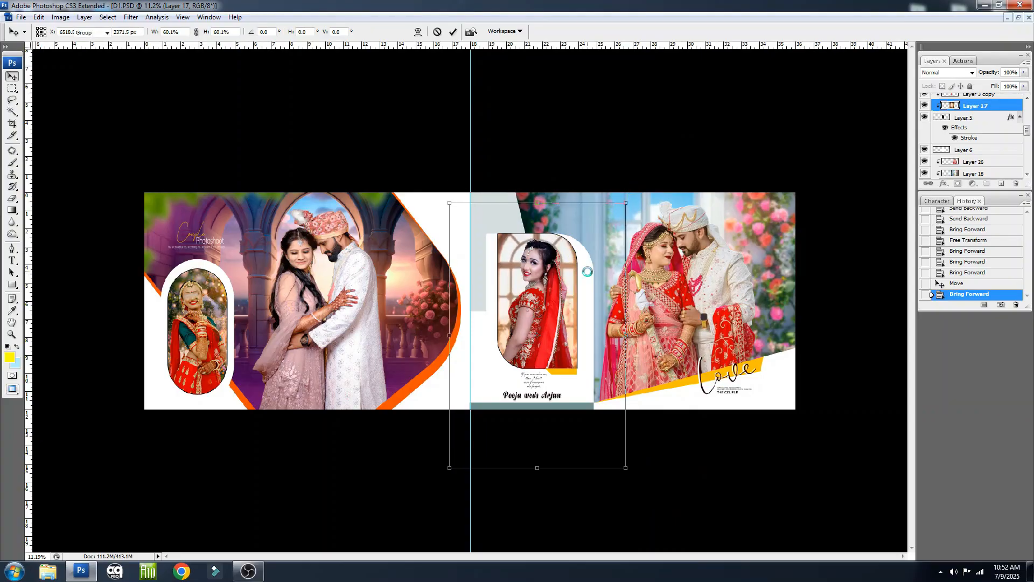
{"action": "right_click", "coordinate": [536, 282]}
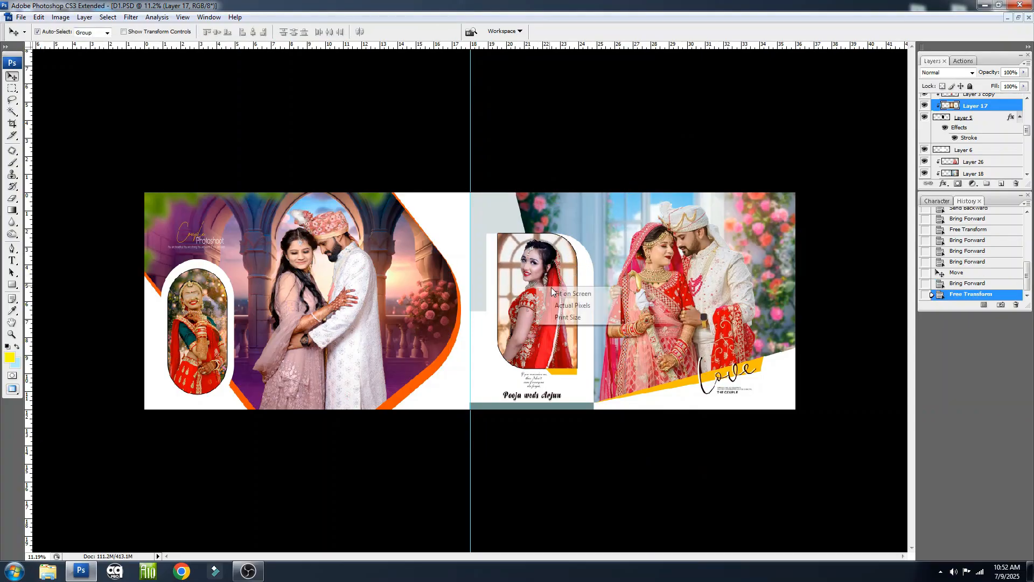
{"action": "left_click", "coordinate": [556, 294]}
Apply a Gaussian Blur with a 14.8-pixel radius to the floral background (Layer 18) behind the couple
{"action": "left_click", "coordinate": [674, 214]}
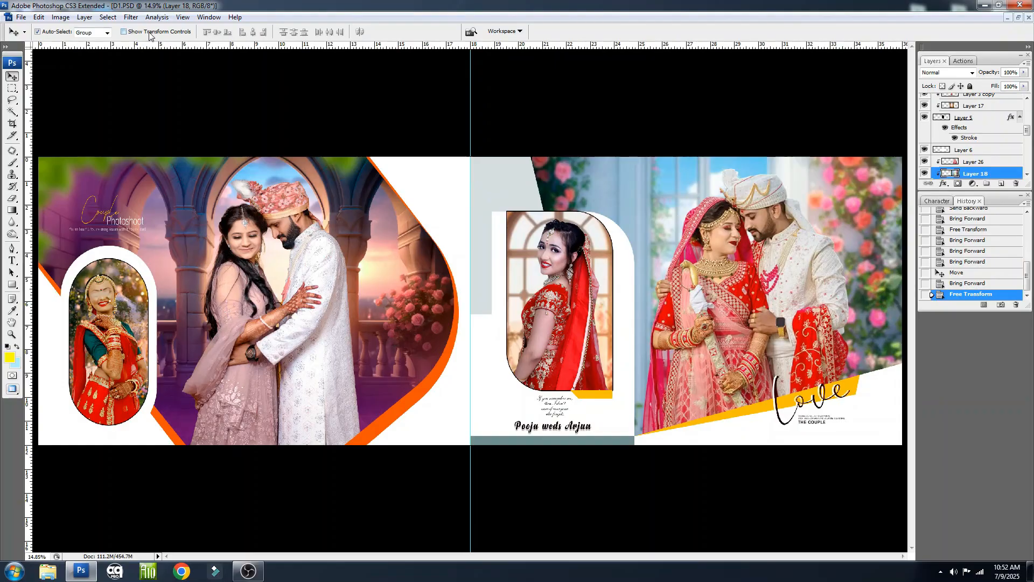
{"action": "left_click", "coordinate": [131, 16]}
{"action": "mouse_move", "coordinate": [226, 125]}
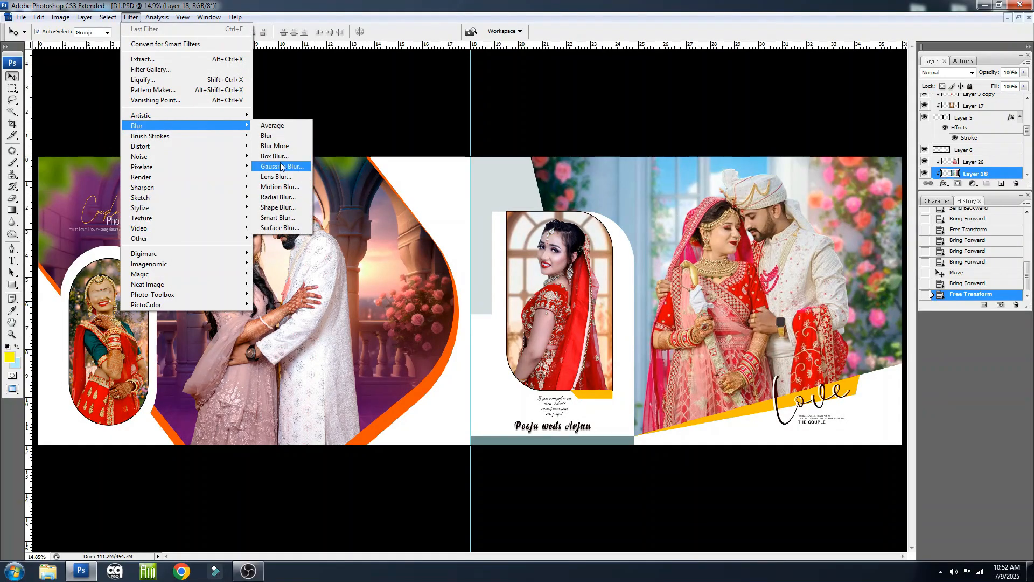
{"action": "left_click", "coordinate": [281, 167]}
{"action": "left_click", "coordinate": [646, 375]}
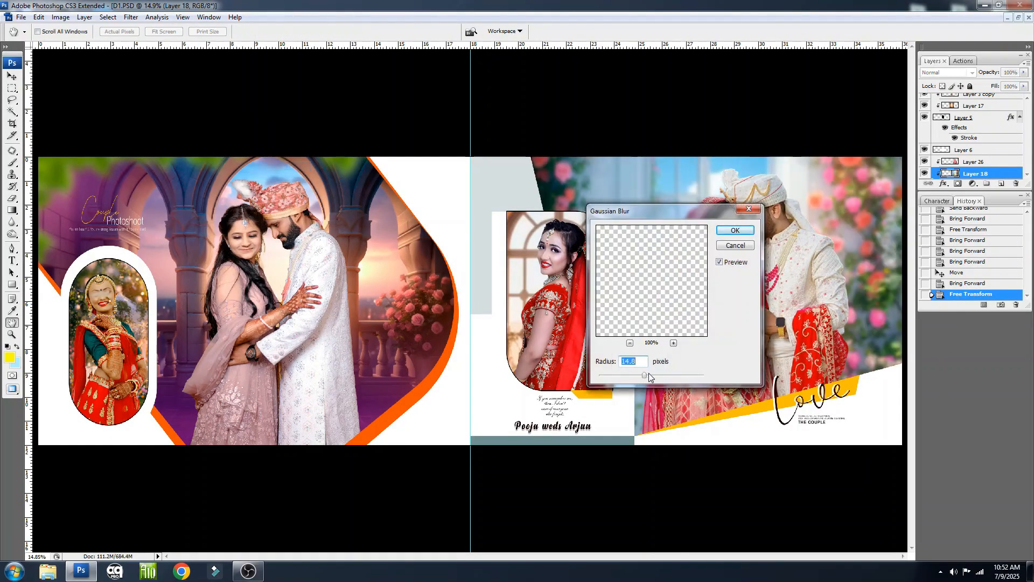
{"action": "key", "text": "Escape"}
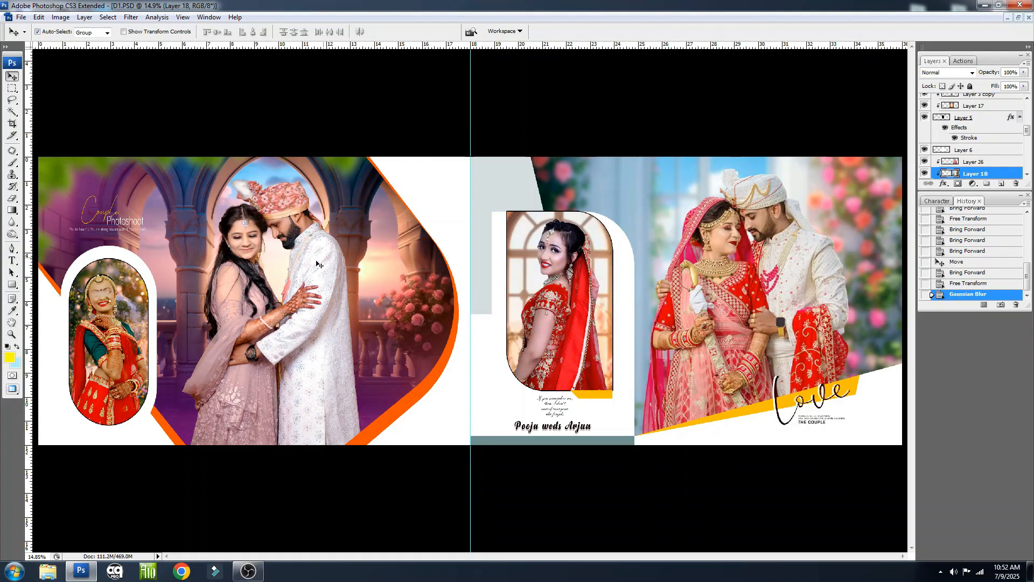
Replace the first person's name in the "weds" text line below the small bride frame with the groom's name
{"action": "left_click_drag", "start_coordinate": [531, 395], "coordinate": [577, 459]}
{"action": "left_click", "coordinate": [468, 411]}
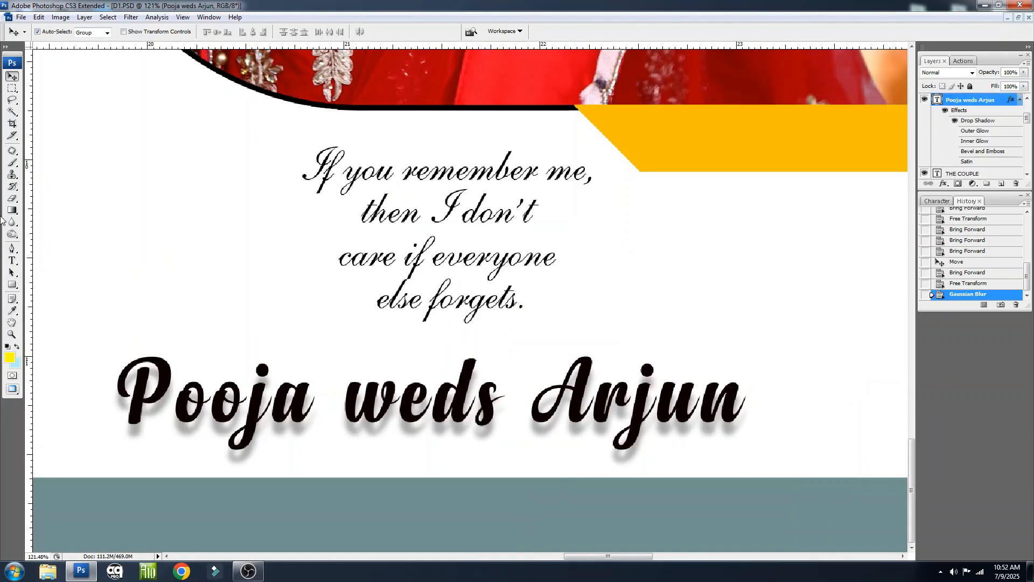
{"action": "left_click", "coordinate": [11, 261]}
{"action": "left_click", "coordinate": [317, 412]}
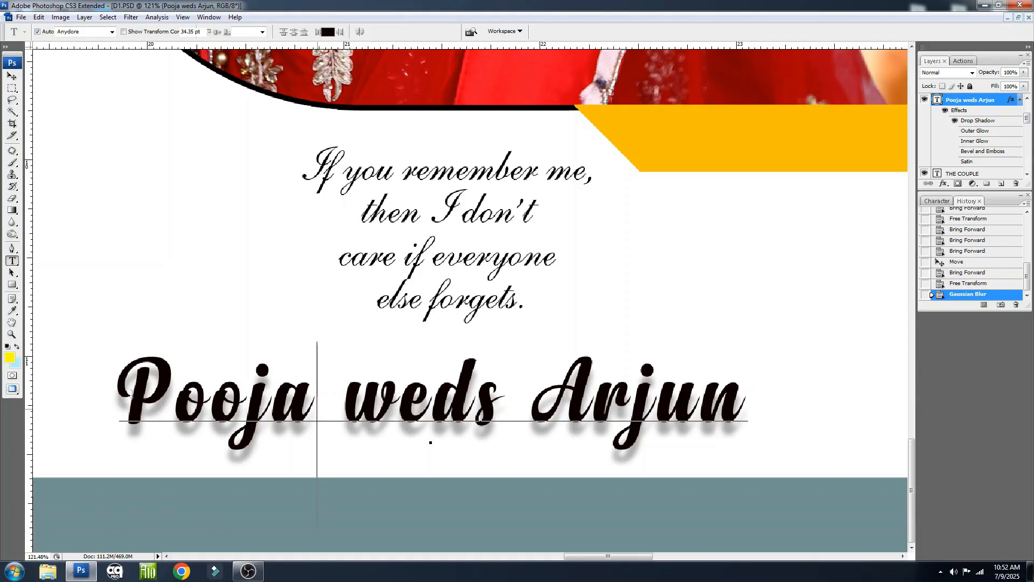
{"action": "left_click_drag", "start_coordinate": [131, 393], "coordinate": [312, 398]}
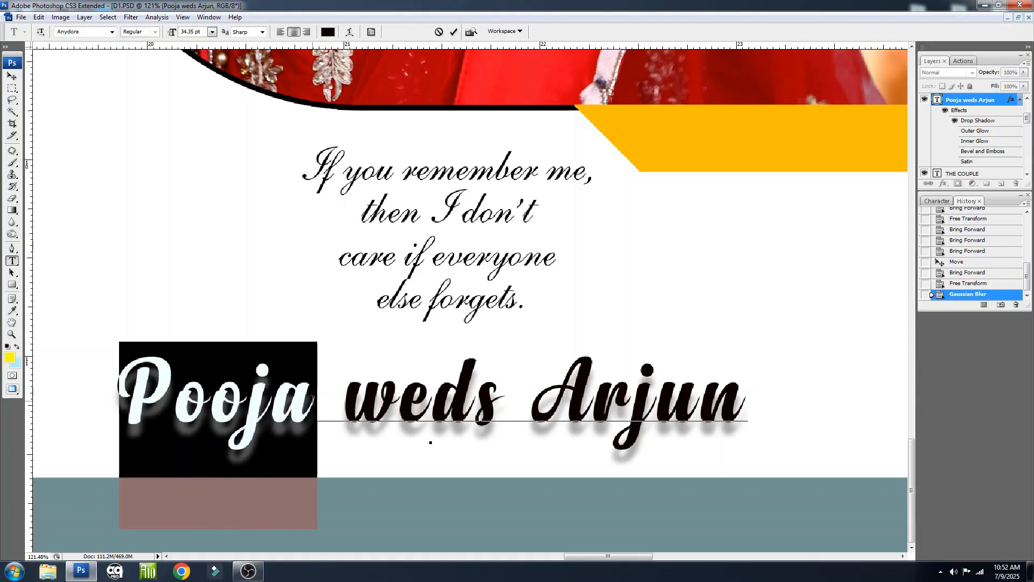
{"action": "type", "text": "Raj"}
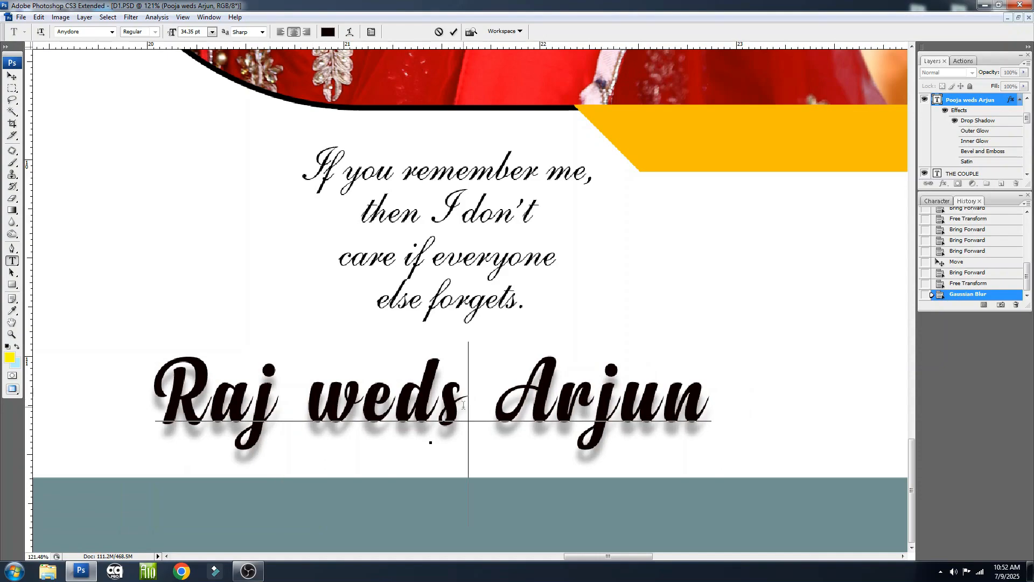
Replace the name after "weds" with the bride's name, keeping a space before it, and commit the text edit
{"action": "left_click_drag", "start_coordinate": [463, 403], "coordinate": [767, 409]}
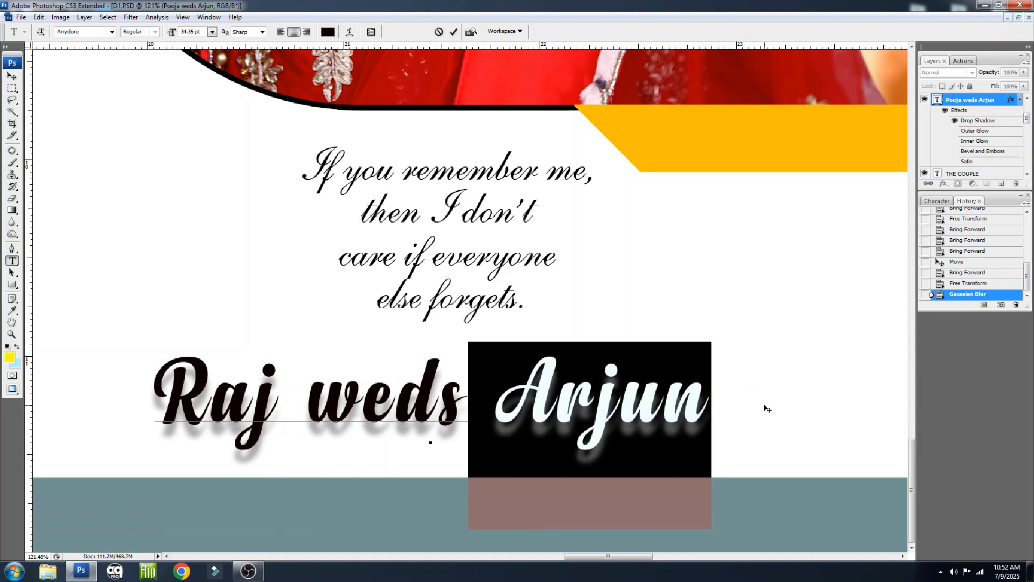
{"action": "type", "text": "Poj"}
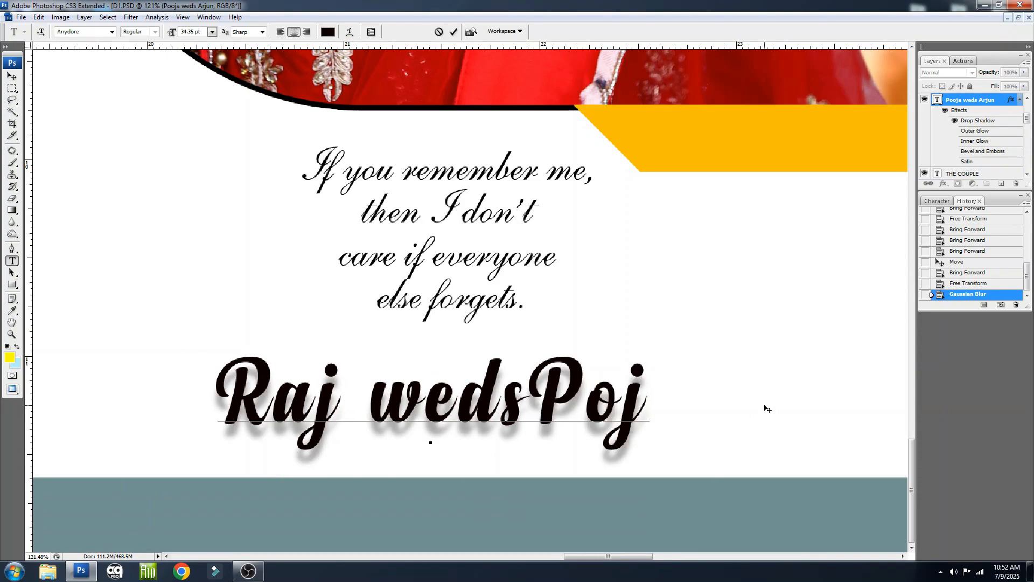
{"action": "key", "text": "BackSpace"}
{"action": "type", "text": "oj"}
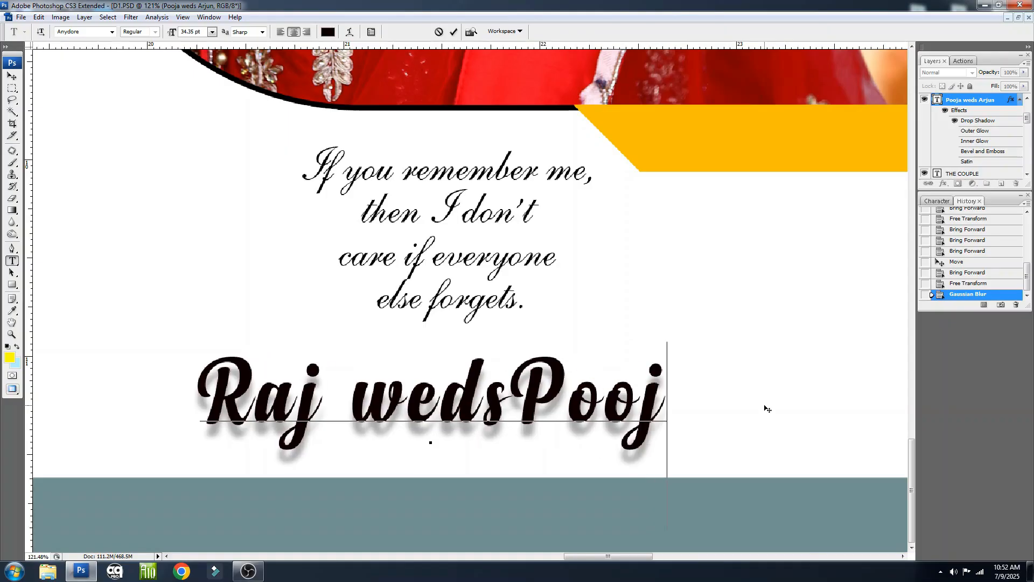
{"action": "type", "text": "a"}
{"action": "left_click", "coordinate": [492, 403]}
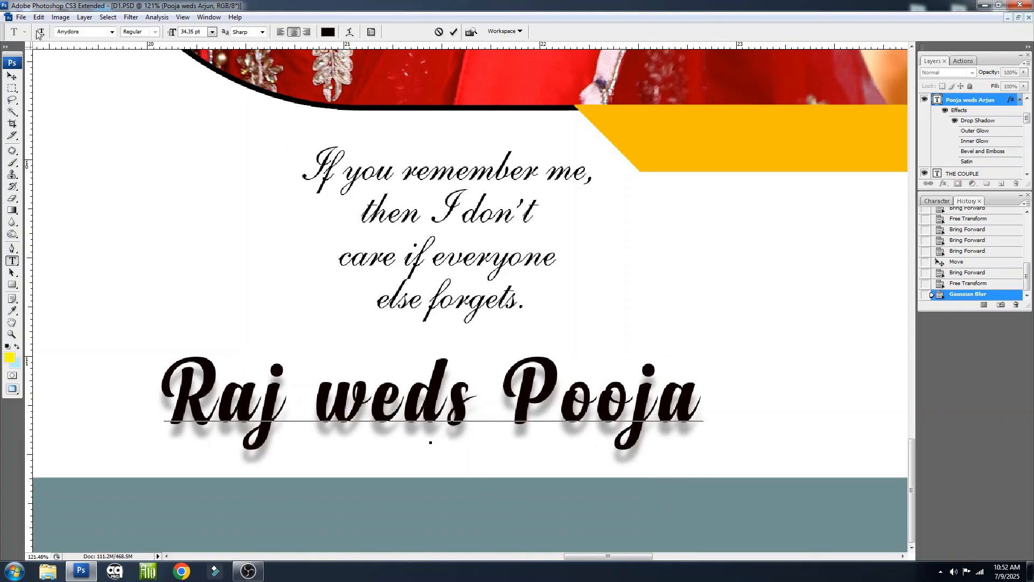
{"action": "left_click", "coordinate": [12, 76]}
{"action": "right_click", "coordinate": [333, 212]}
{"action": "left_click", "coordinate": [360, 219]}
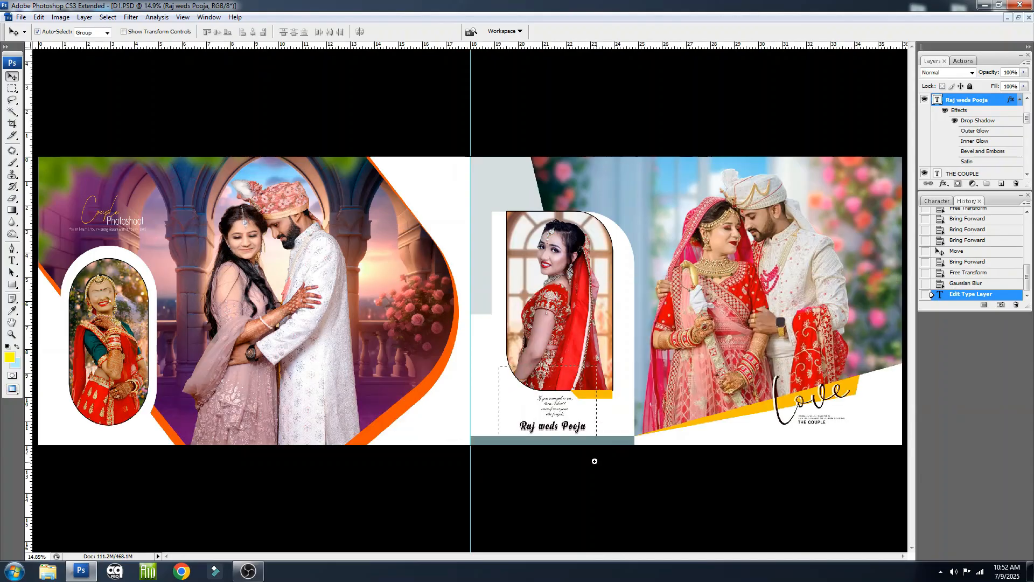
Try moving the "If you remember me" quote above the couple's names, and undo the move
{"action": "left_click_drag", "start_coordinate": [594, 461], "coordinate": [499, 381]}
{"action": "mouse_move", "coordinate": [527, 292]}
{"action": "left_mouse_down"}
{"action": "mouse_move", "coordinate": [503, 300]}
{"action": "mouse_move", "coordinate": [519, 300]}
{"action": "left_mouse_up"}
{"action": "key", "text": "ctrl+z"}
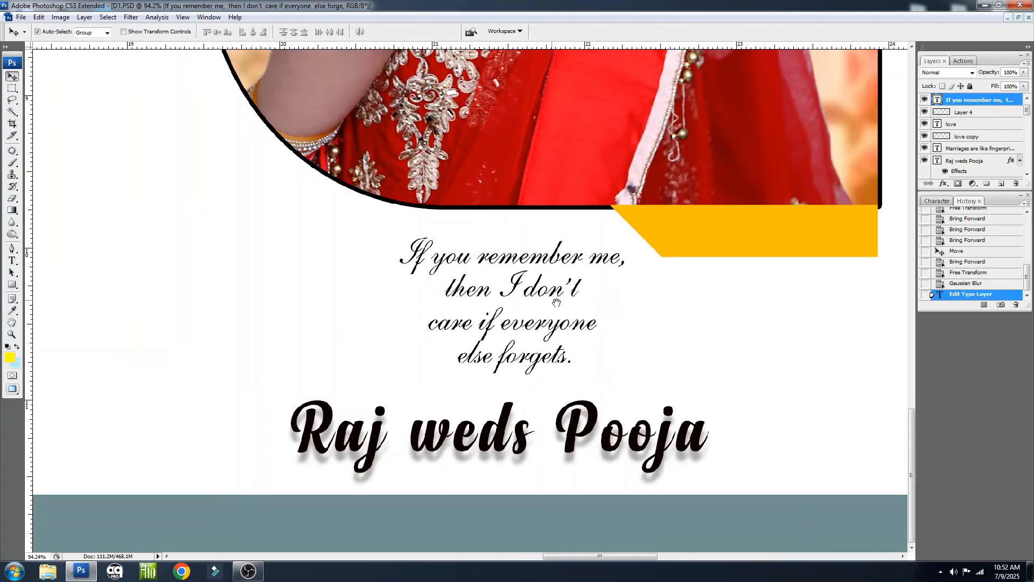
{"action": "right_click", "coordinate": [553, 300]}
{"action": "left_click", "coordinate": [580, 307]}
Try moving the "love" lettering and the "THE COUPLE" caption text on the second page, undoing each move
{"action": "left_click_drag", "start_coordinate": [782, 366], "coordinate": [833, 463]}
{"action": "left_click_drag", "start_coordinate": [525, 287], "coordinate": [586, 256]}
{"action": "key", "text": "ctrl+z"}
{"action": "left_click_drag", "start_coordinate": [520, 376], "coordinate": [609, 362]}
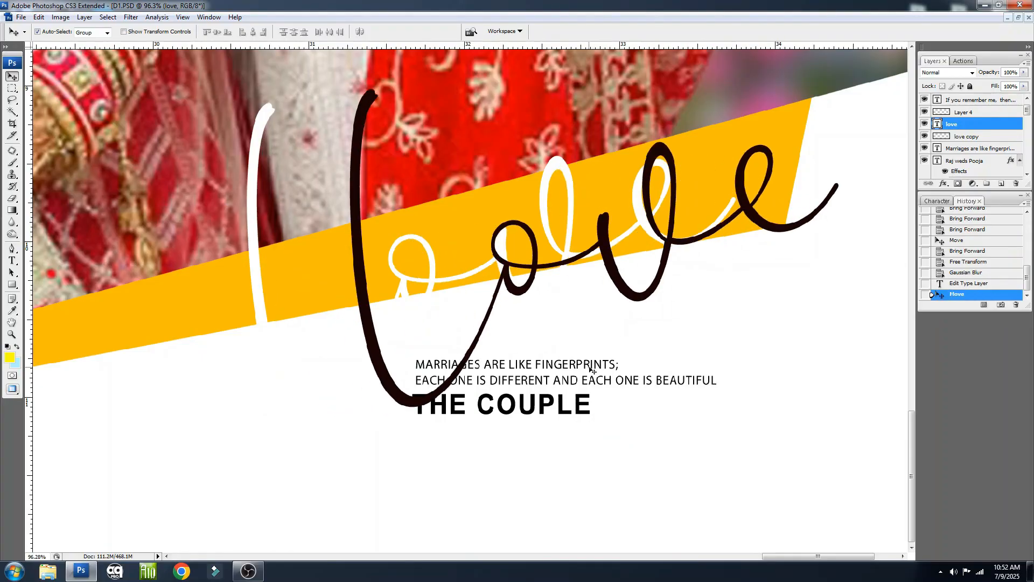
{"action": "key", "text": "ctrl+z"}
{"action": "left_click_drag", "start_coordinate": [538, 411], "coordinate": [620, 404]}
{"action": "key", "text": "ctrl+z"}
{"action": "right_click", "coordinate": [518, 421]}
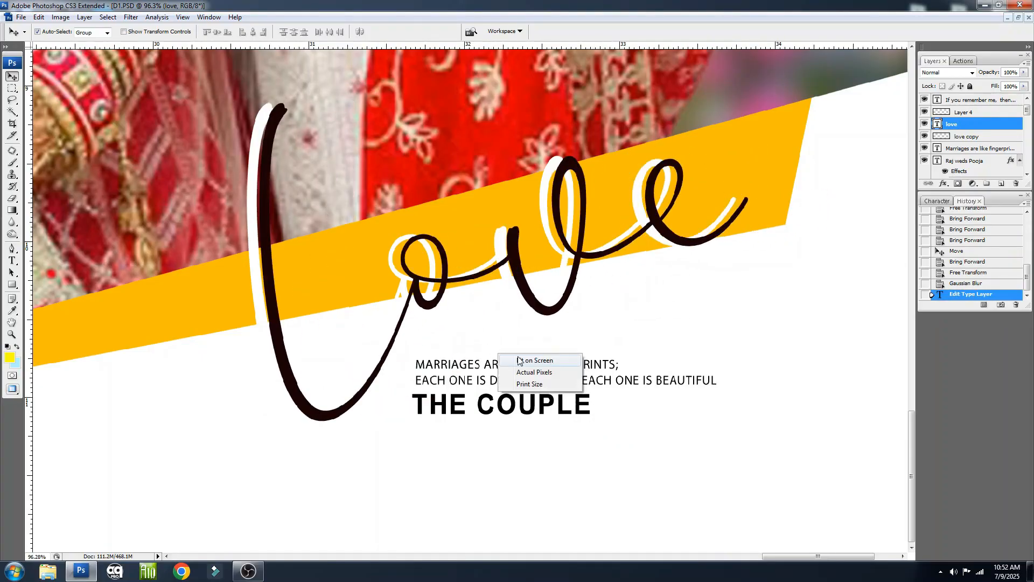
{"action": "left_click", "coordinate": [542, 425]}
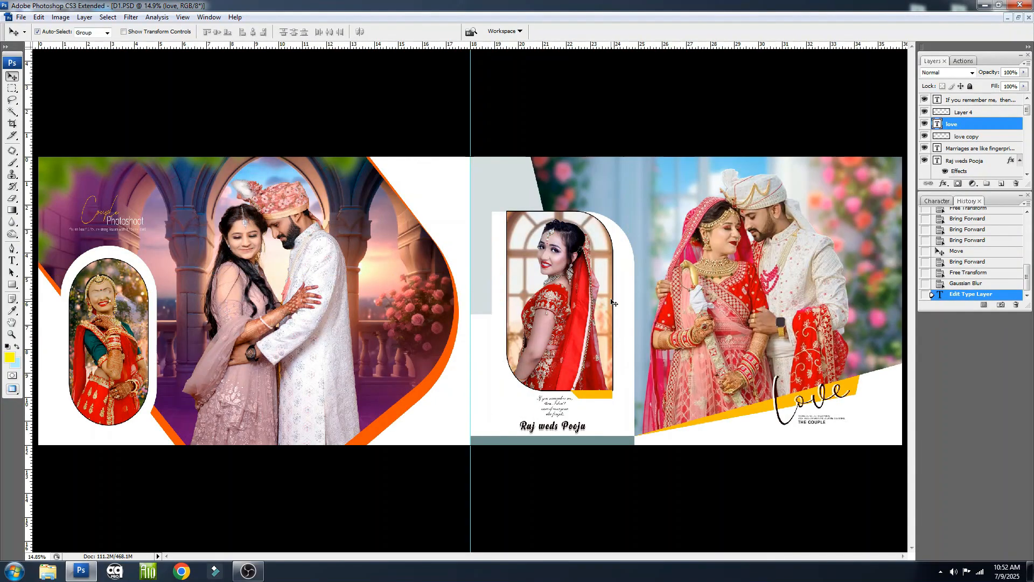
Close D1.PSD without saving and open D2 from the TOP 4 PSD Design folder
{"action": "key", "text": "ctrl+w"}
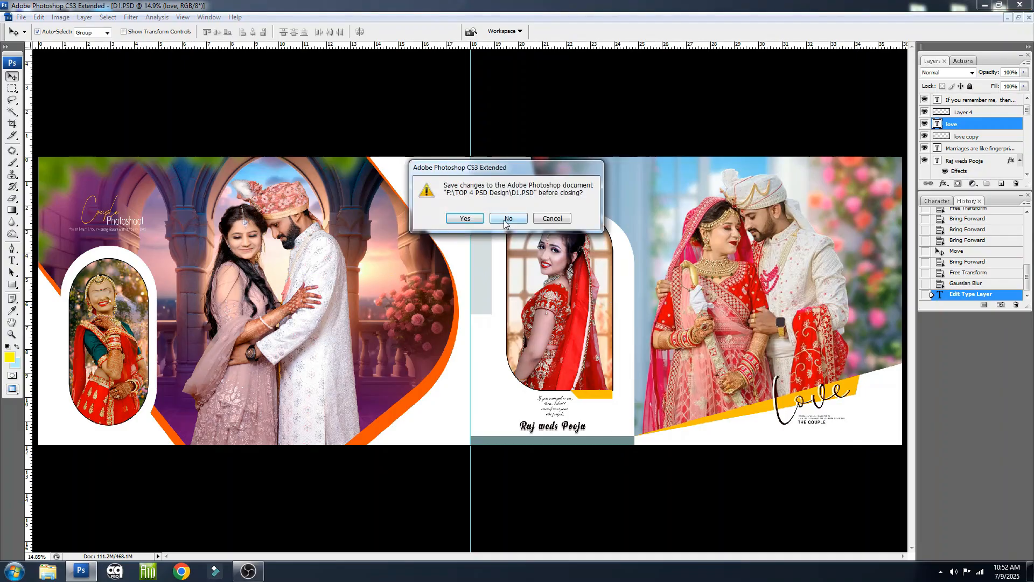
{"action": "left_click", "coordinate": [506, 218]}
{"action": "double_click", "coordinate": [493, 256]}
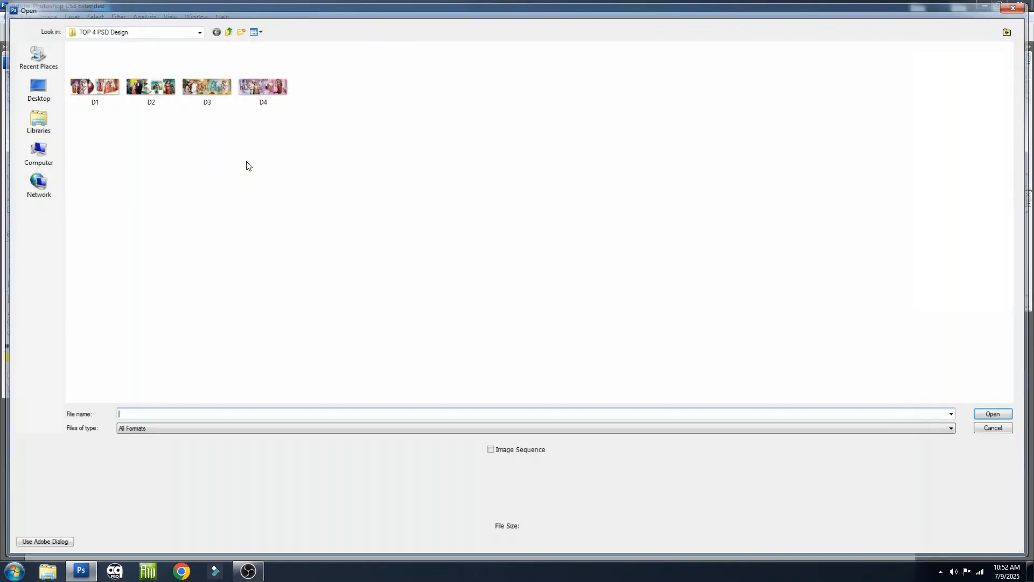
{"action": "double_click", "coordinate": [150, 86]}
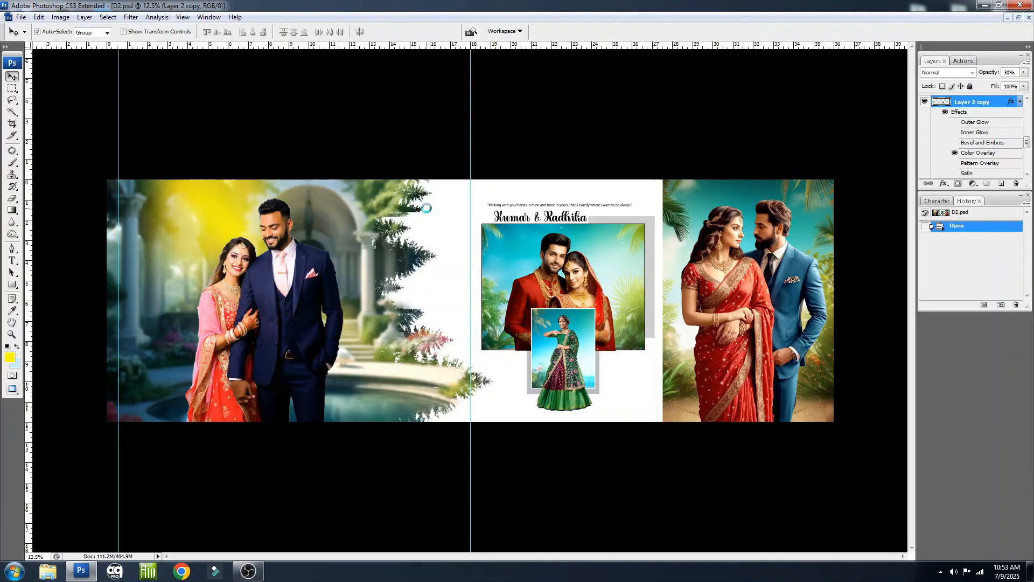
Try moving the first page's couple, the framed couple in red and the garden background, undoing each move
{"action": "left_click_drag", "start_coordinate": [291, 271], "coordinate": [337, 272]}
{"action": "key", "text": "ctrl+z"}
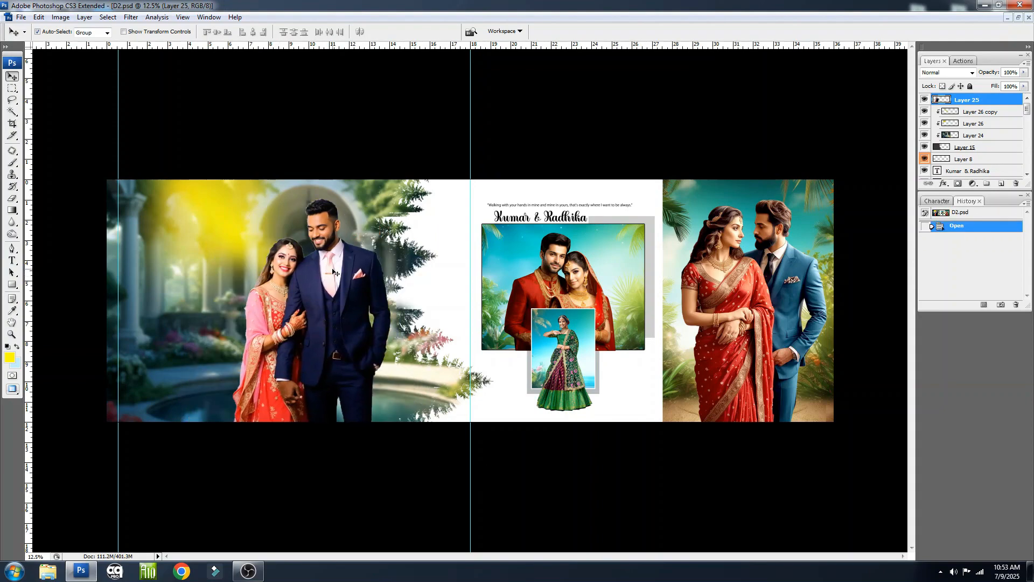
{"action": "mouse_move", "coordinate": [547, 265]}
{"action": "left_mouse_down"}
{"action": "mouse_move", "coordinate": [603, 254]}
{"action": "mouse_move", "coordinate": [566, 266]}
{"action": "left_mouse_up"}
{"action": "key", "text": "ctrl+z"}
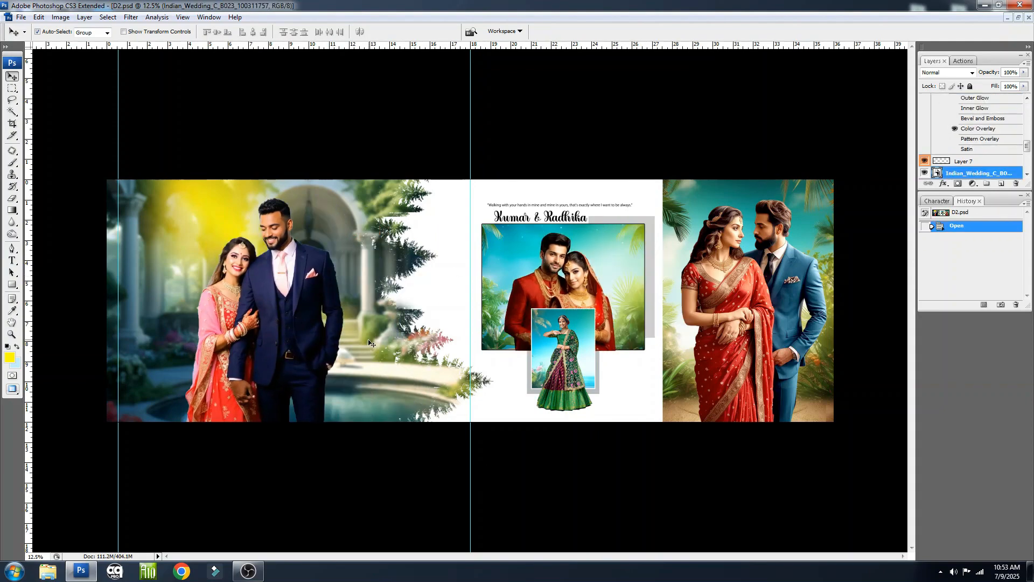
{"action": "left_click_drag", "start_coordinate": [256, 222], "coordinate": [293, 313]}
{"action": "key", "text": "ctrl+z"}
{"action": "left_click_drag", "start_coordinate": [358, 408], "coordinate": [322, 389]}
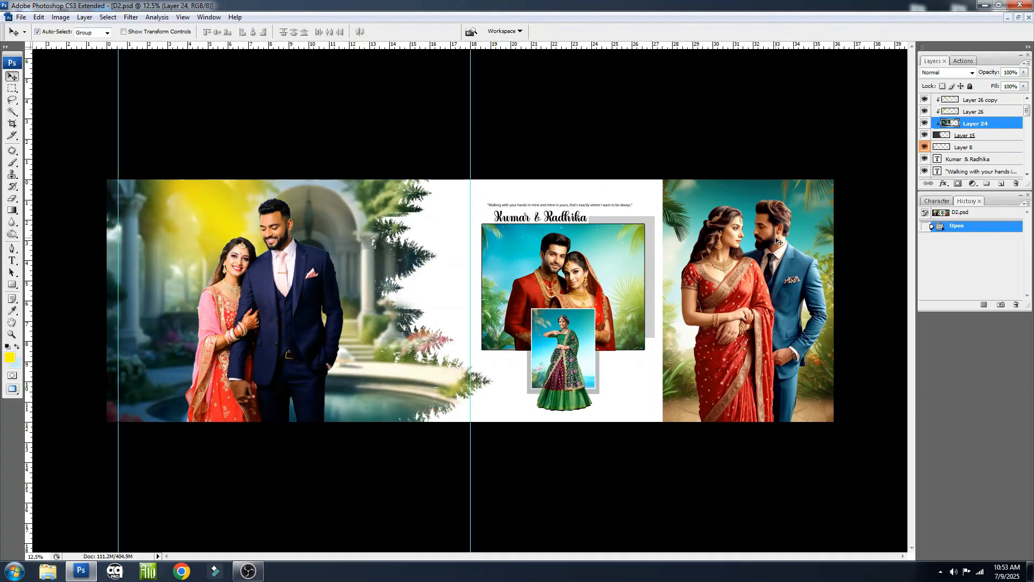
Try moving the second page's standing couple and the framed photo elements beside them, undoing the moves, and fit the design in the window
{"action": "left_click_drag", "start_coordinate": [777, 240], "coordinate": [826, 249]}
{"action": "key", "text": "ctrl+z"}
{"action": "left_click_drag", "start_coordinate": [746, 201], "coordinate": [779, 203]}
{"action": "left_click_drag", "start_coordinate": [620, 259], "coordinate": [573, 269]}
{"action": "key", "text": "ctrl+z"}
{"action": "mouse_move", "coordinate": [586, 358]}
{"action": "left_mouse_down"}
{"action": "mouse_move", "coordinate": [635, 358]}
{"action": "mouse_move", "coordinate": [586, 358]}
{"action": "left_mouse_up"}
{"action": "left_click_drag", "start_coordinate": [598, 400], "coordinate": [599, 400]}
{"action": "left_click_drag", "start_coordinate": [563, 340], "coordinate": [563, 341]}
{"action": "key", "text": "ctrl+z"}
{"action": "key", "text": "ctrl+0"}
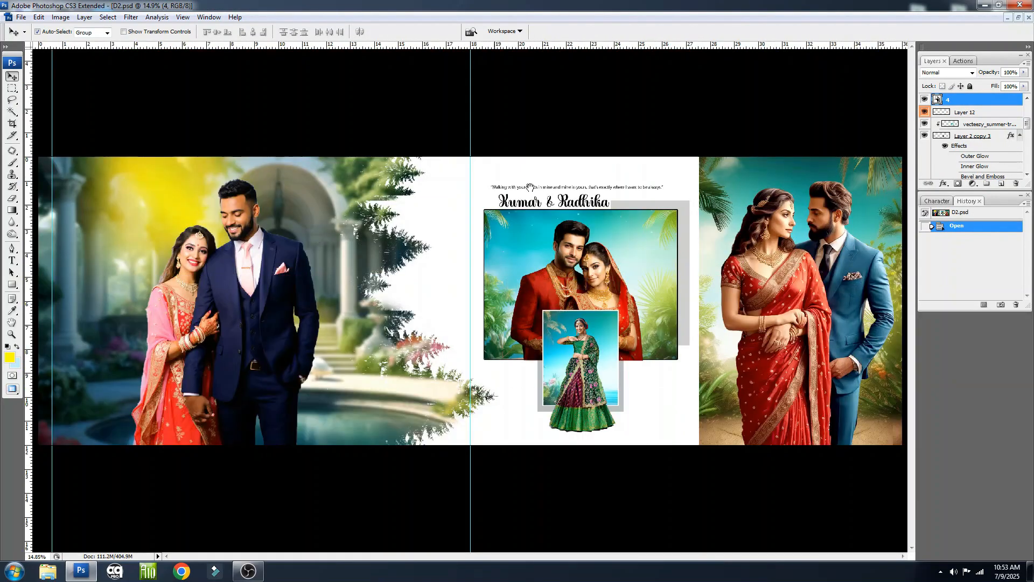
Examine the couple's names, the quote above them and the framed photo up close
{"action": "left_click_drag", "start_coordinate": [503, 180], "coordinate": [547, 249]}
{"action": "left_click", "coordinate": [551, 253]}
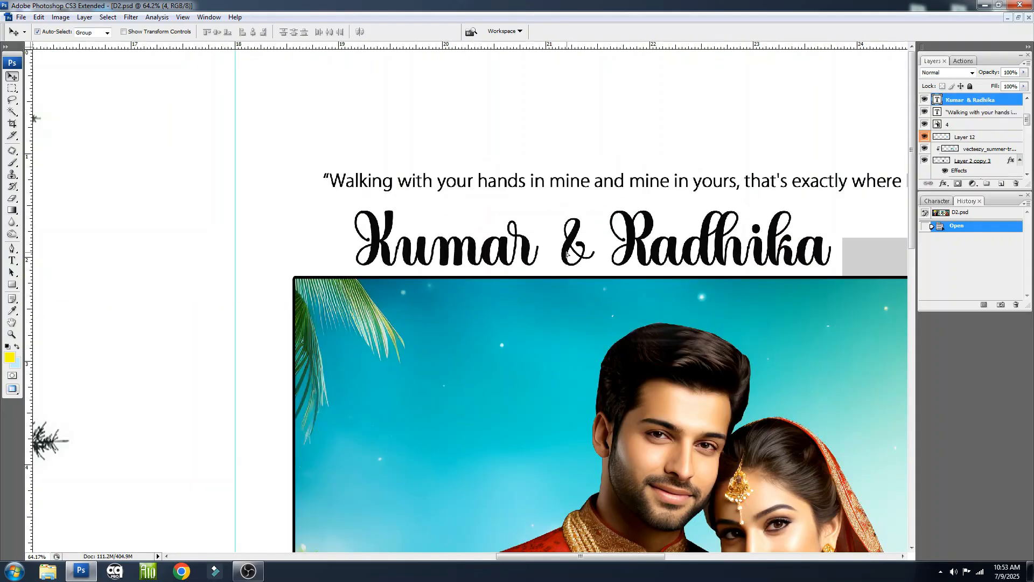
{"action": "key", "text": "ctrl+0"}
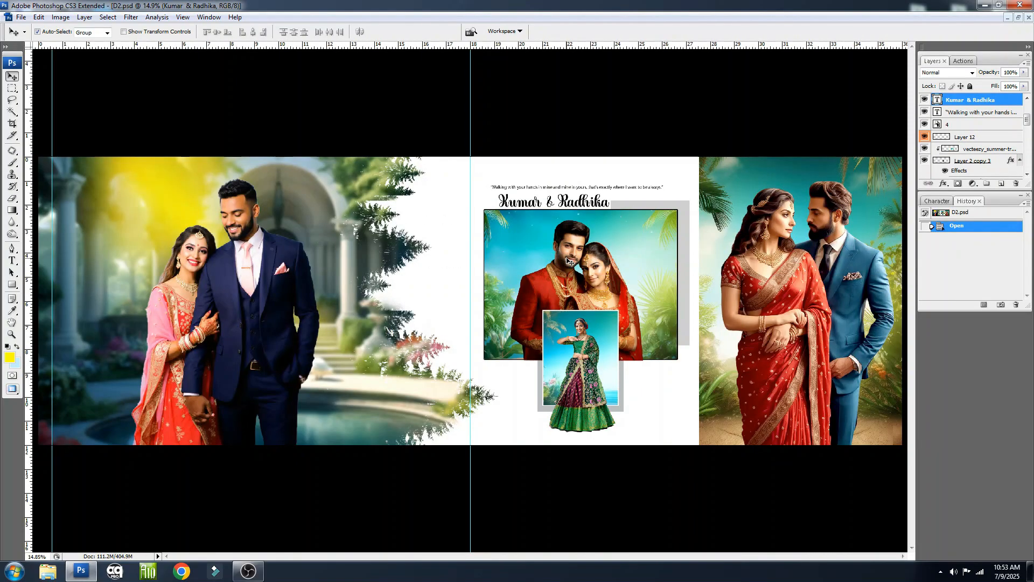
{"action": "left_click_drag", "start_coordinate": [642, 247], "coordinate": [630, 237]}
{"action": "key", "text": "ctrl+0"}
Check the pixel dimensions, document size and resolution of D2 in Image Size, and return to the Move tool
{"action": "key", "text": "alt+i"}
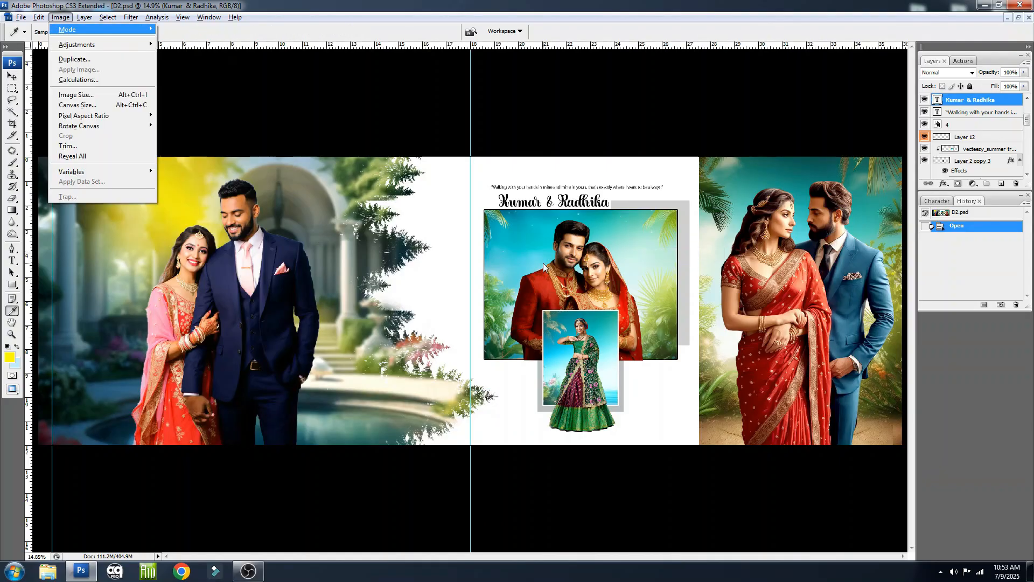
{"action": "key", "text": "i"}
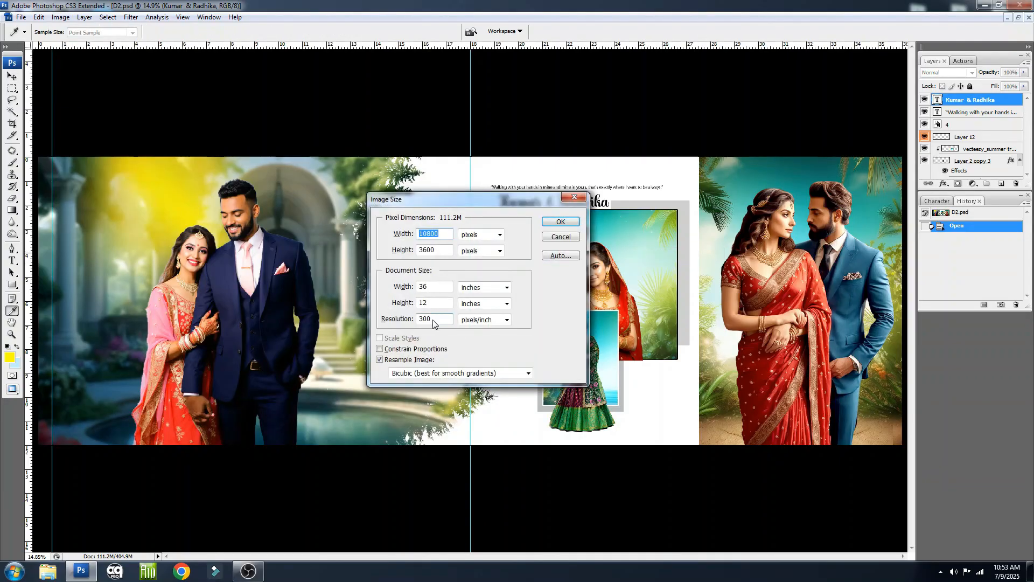
{"action": "double_click", "coordinate": [433, 320]}
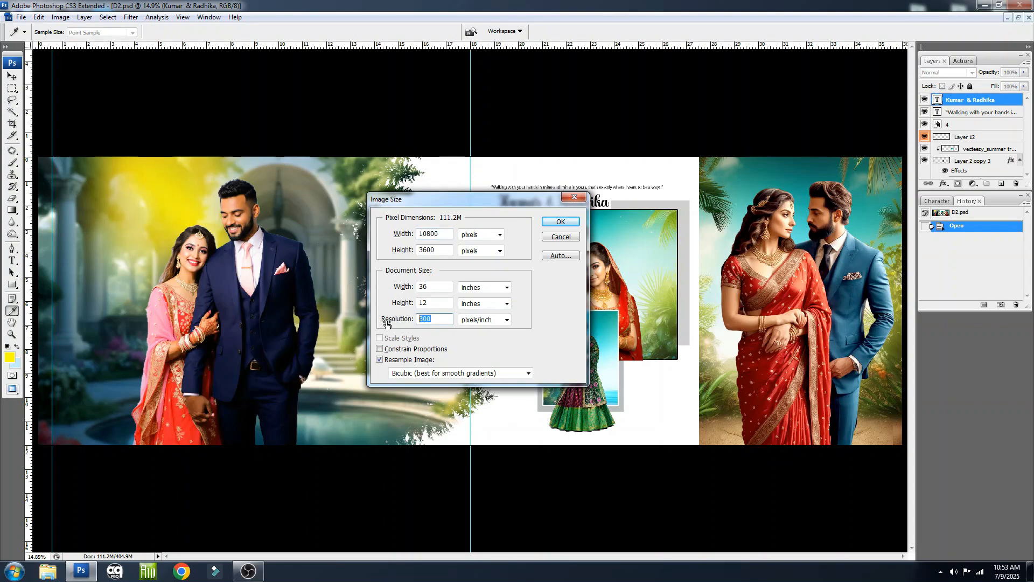
{"action": "left_click", "coordinate": [575, 197]}
{"action": "key", "text": "v"}
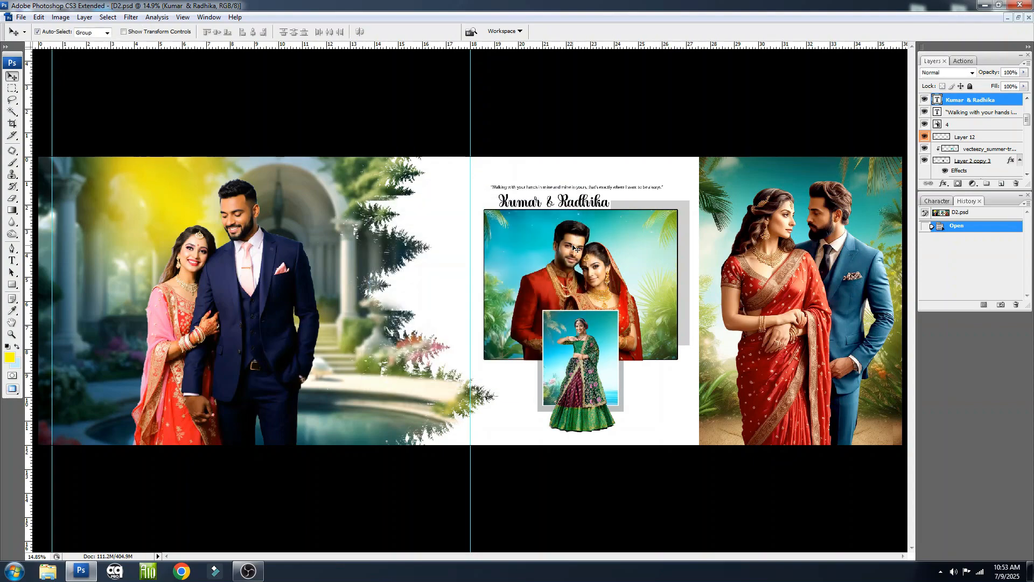
Close D2 and open D3 from the TOP 4 PSD Design folder
{"action": "left_click", "coordinate": [540, 223]}
{"action": "key", "text": "ctrl+w"}
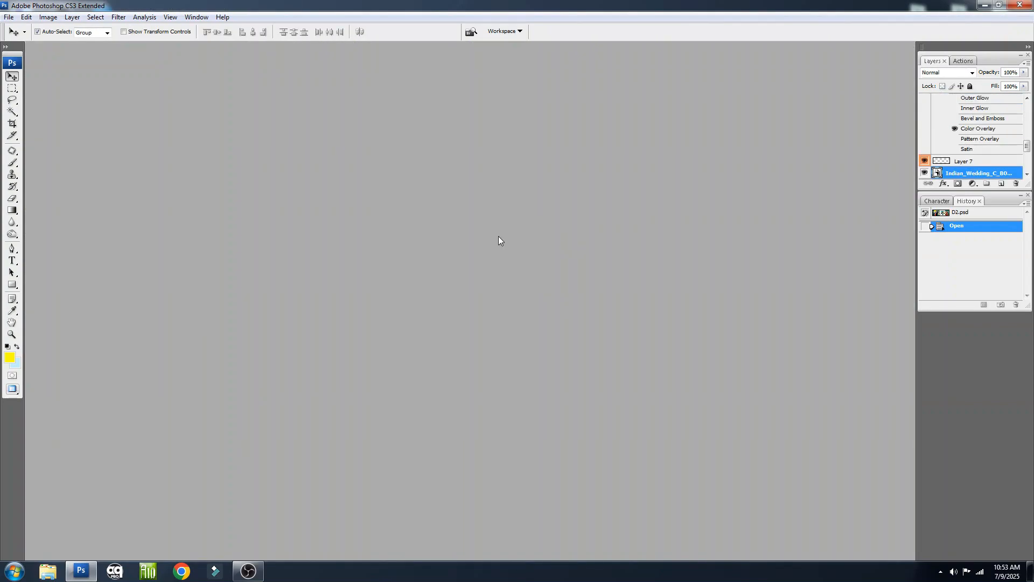
{"action": "double_click", "coordinate": [232, 159]}
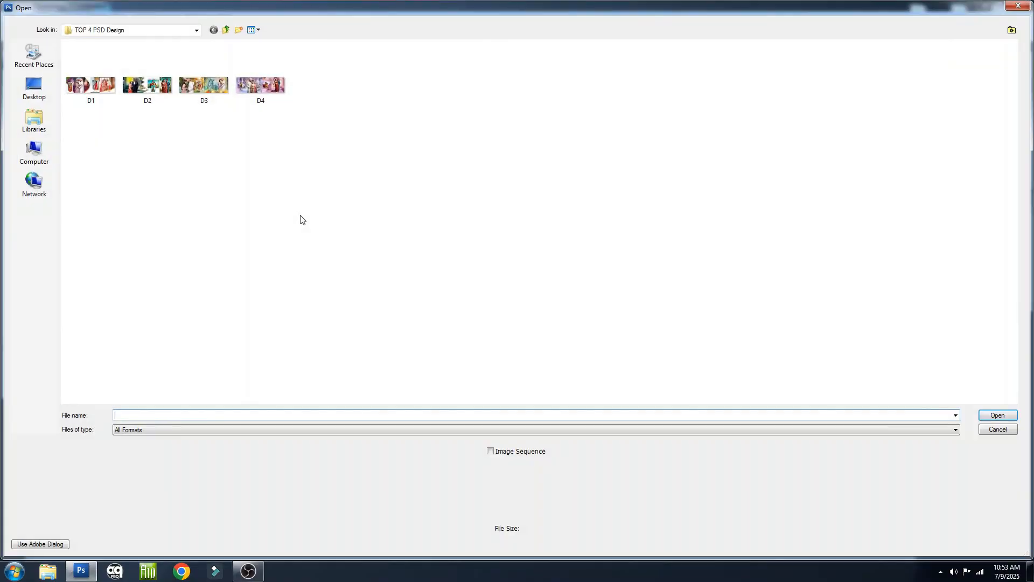
{"action": "left_click", "coordinate": [201, 86]}
{"action": "double_click", "coordinate": [201, 86]}
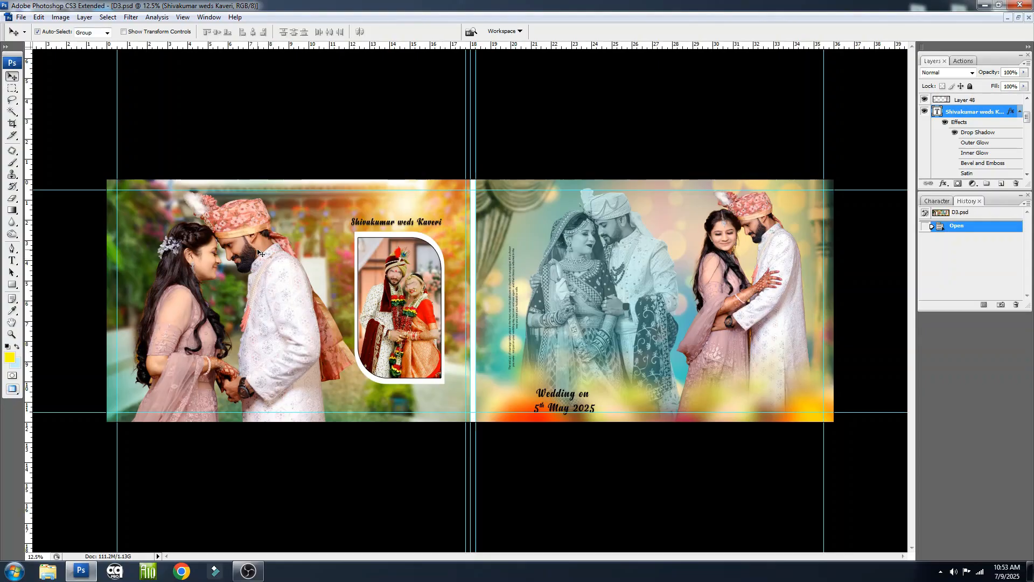
Try moving the first page's large couple and the framed wedding photo's contents, undoing each move, and fit the design in the window
{"action": "left_click_drag", "start_coordinate": [259, 253], "coordinate": [301, 256]}
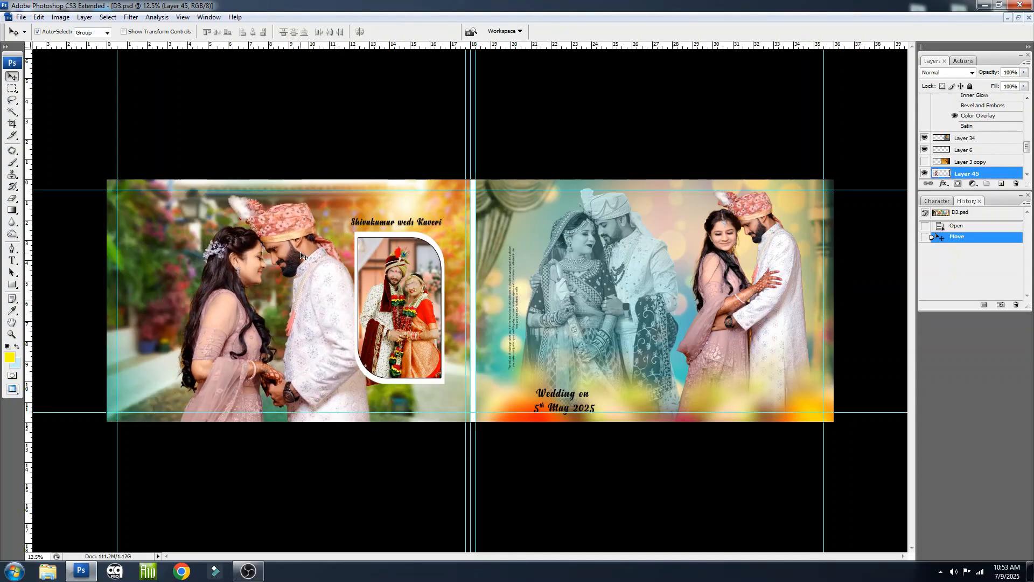
{"action": "key", "text": "ctrl+z"}
{"action": "left_click_drag", "start_coordinate": [351, 216], "coordinate": [461, 333]}
{"action": "left_click_drag", "start_coordinate": [412, 289], "coordinate": [447, 290]}
{"action": "key", "text": "ctrl+z"}
{"action": "left_click_drag", "start_coordinate": [363, 257], "coordinate": [377, 280]}
{"action": "key", "text": "ctrl+z"}
{"action": "right_click", "coordinate": [401, 282]}
{"action": "left_click", "coordinate": [422, 281]}
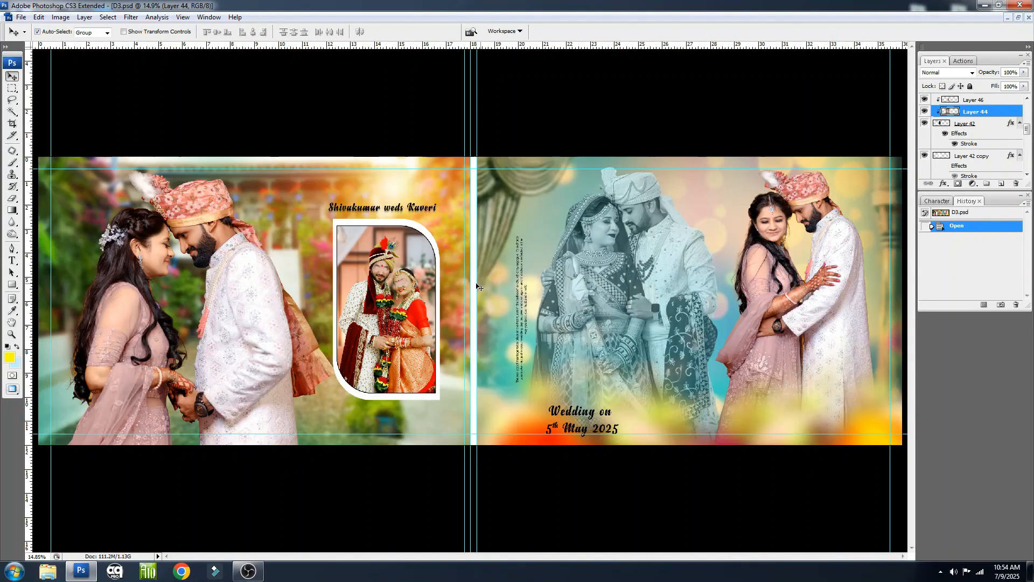
Try moving the faded couple on the second page, undo it, and select the wedding date text
{"action": "left_click_drag", "start_coordinate": [670, 233], "coordinate": [649, 221]}
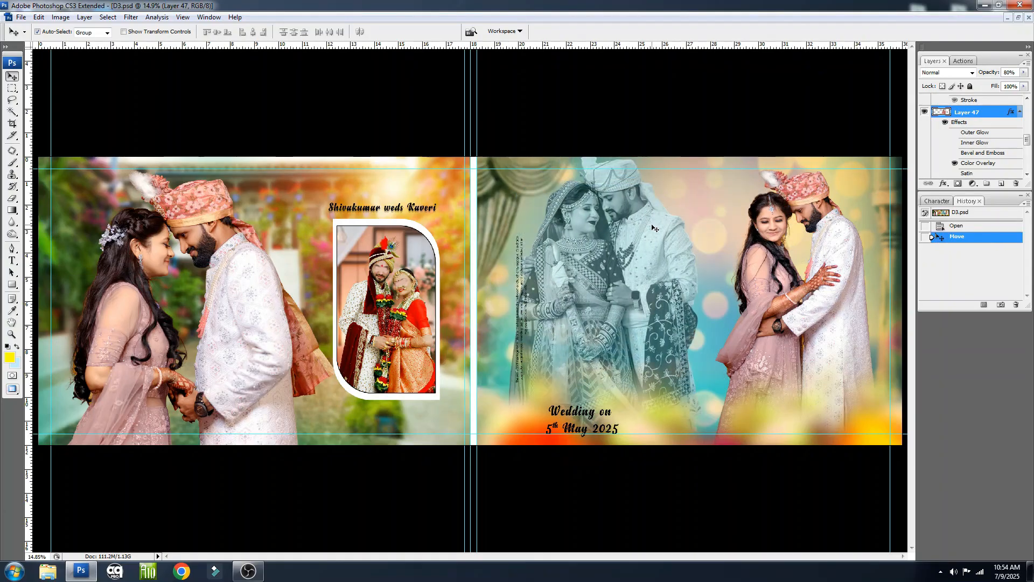
{"action": "key", "text": "ctrl+z"}
{"action": "mouse_move", "coordinate": [787, 213]}
{"action": "left_mouse_down"}
{"action": "mouse_move", "coordinate": [712, 221]}
{"action": "mouse_move", "coordinate": [788, 222]}
{"action": "left_mouse_up"}
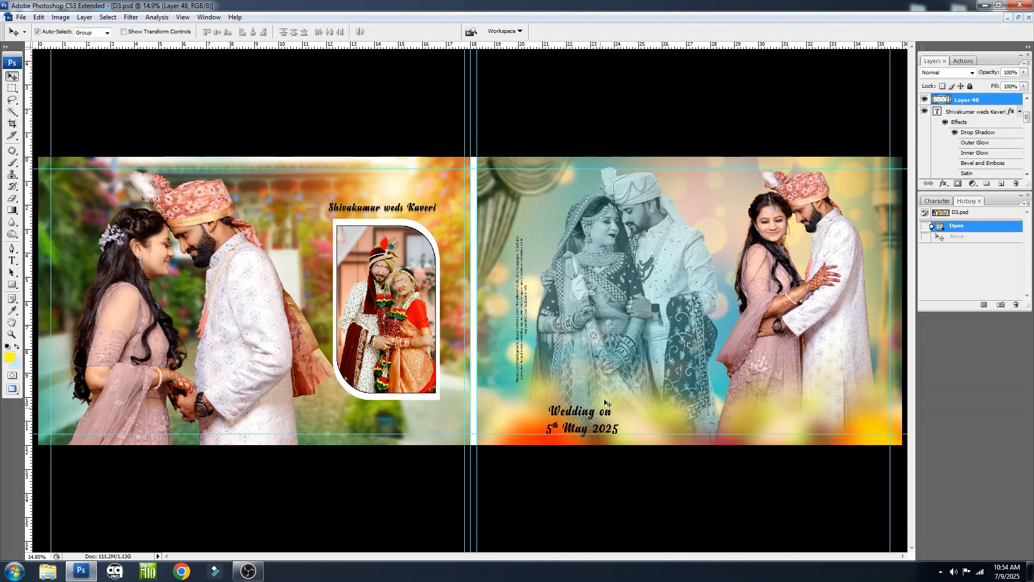
{"action": "left_click", "coordinate": [597, 416]}
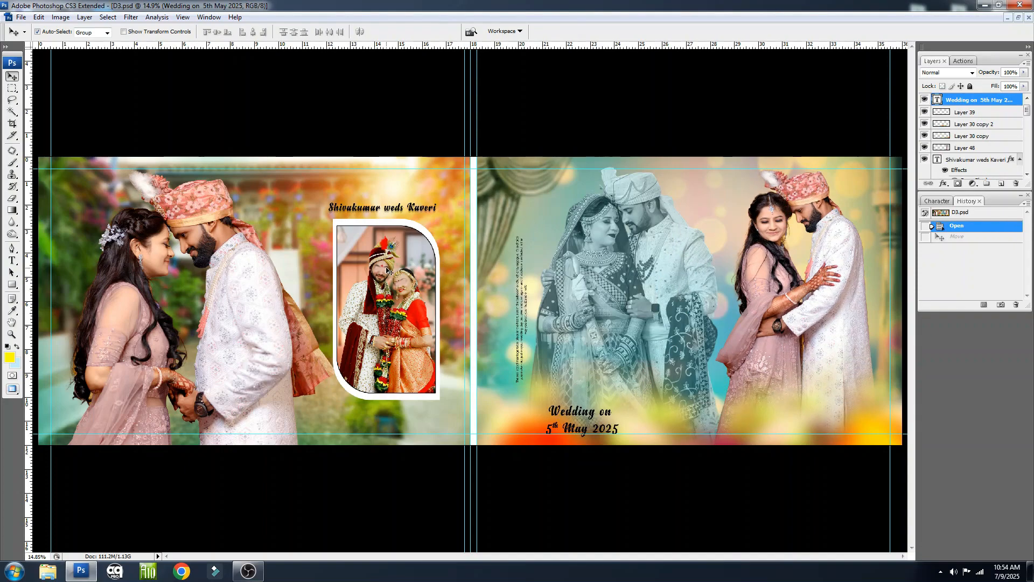
Check the dimensions and resolution of D3 in Image Size without changing them
{"action": "key", "text": "alt+i"}
{"action": "key", "text": "i"}
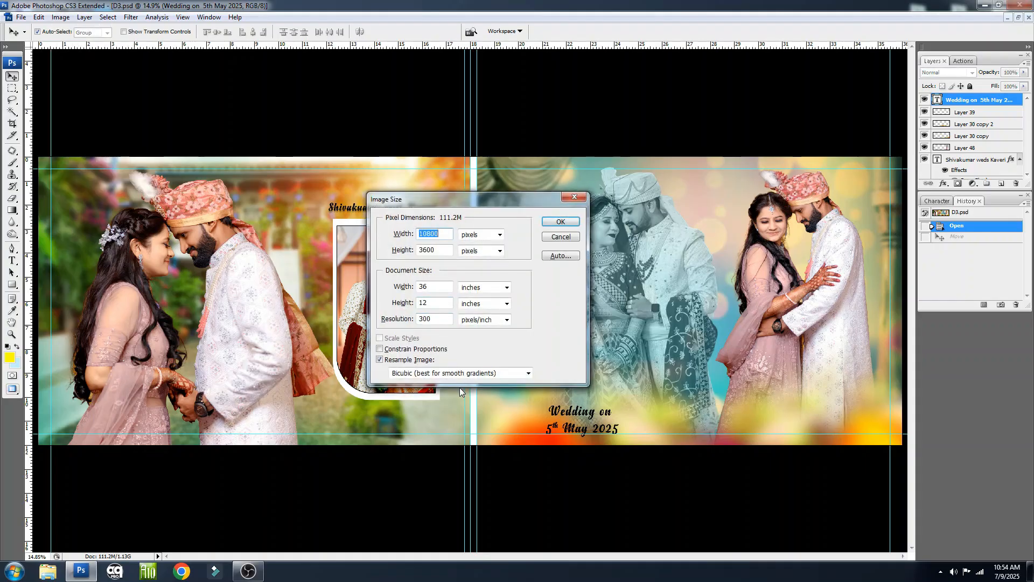
{"action": "key", "text": "Escape"}
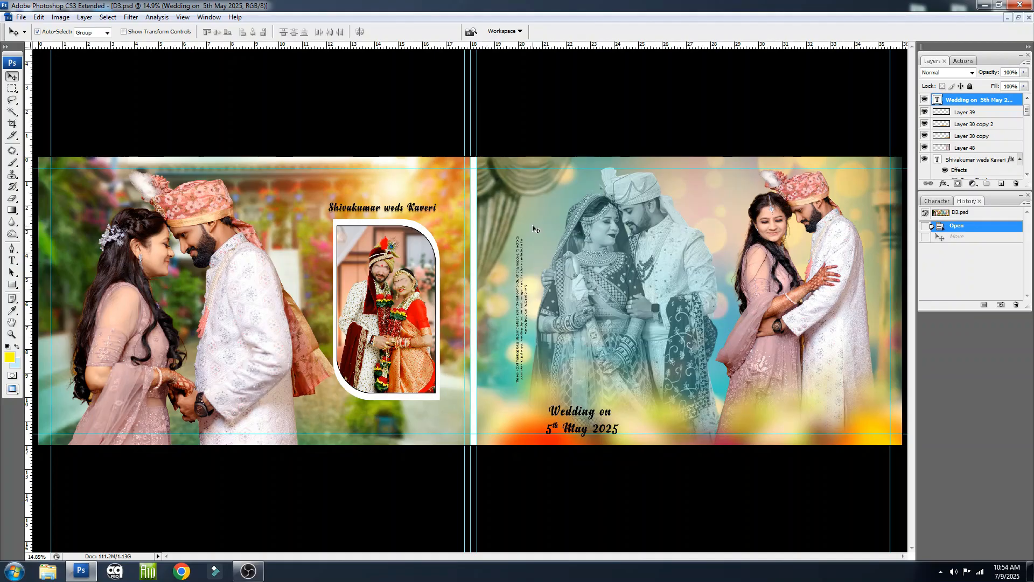
Close D3 without saving and open D4 from the same folder
{"action": "key", "text": "ctrl+w"}
{"action": "left_click", "coordinate": [508, 219]}
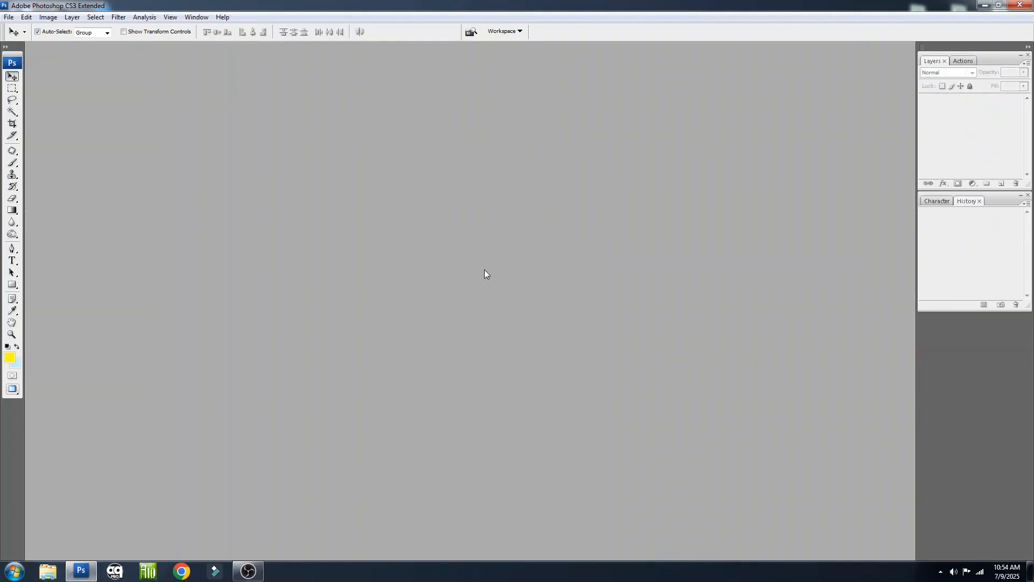
{"action": "key", "text": "ctrl+o"}
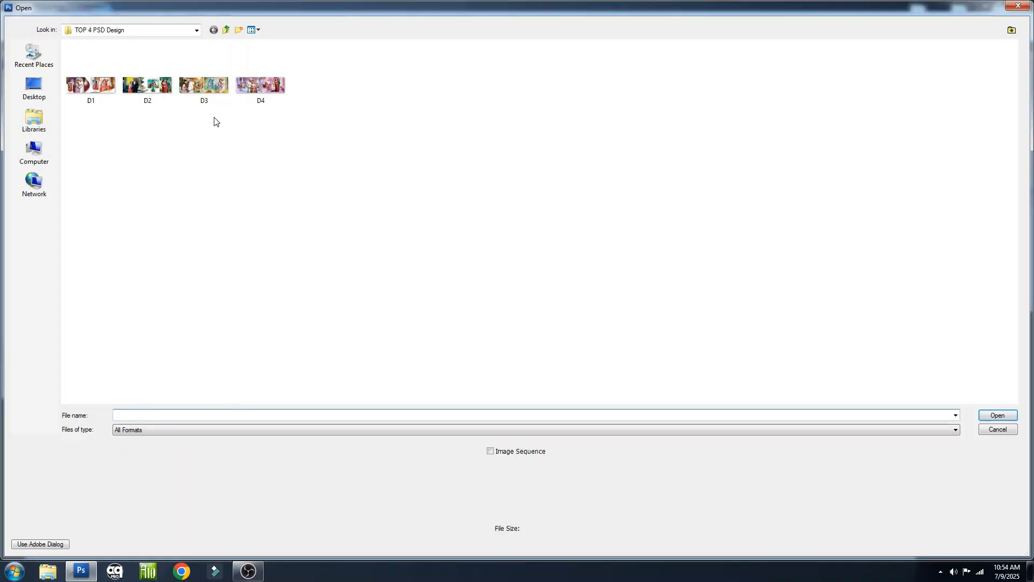
{"action": "left_click", "coordinate": [265, 82]}
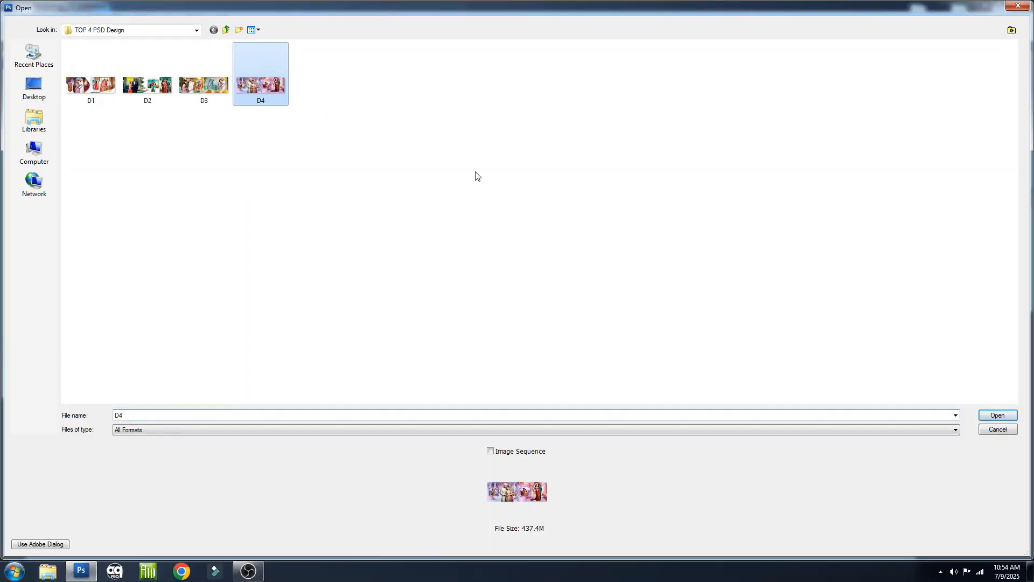
{"action": "double_click", "coordinate": [263, 86]}
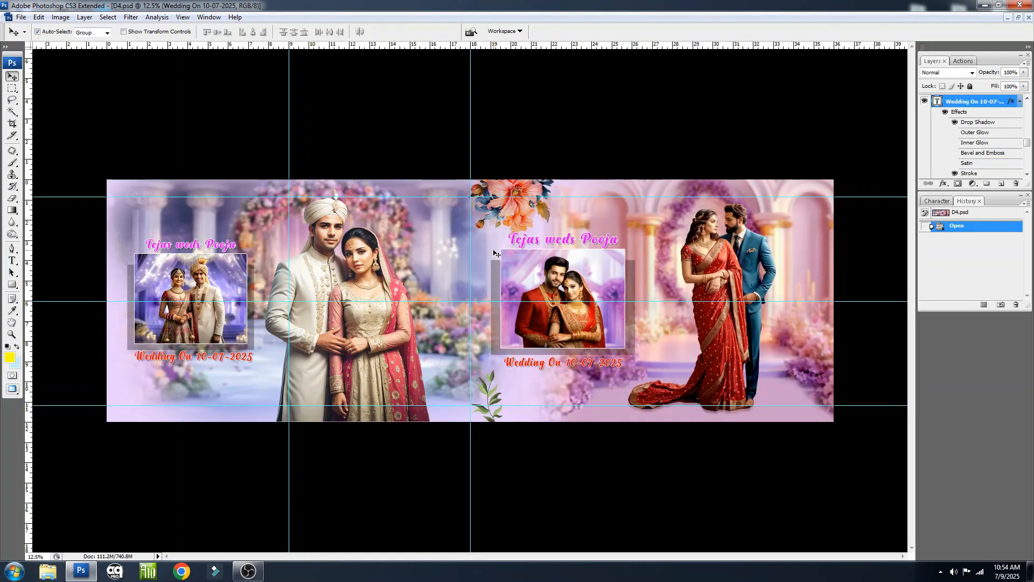
Hide the guides in D4 and check its dimensions and resolution in Image Size
{"action": "key", "text": "ctrl+semicolon"}
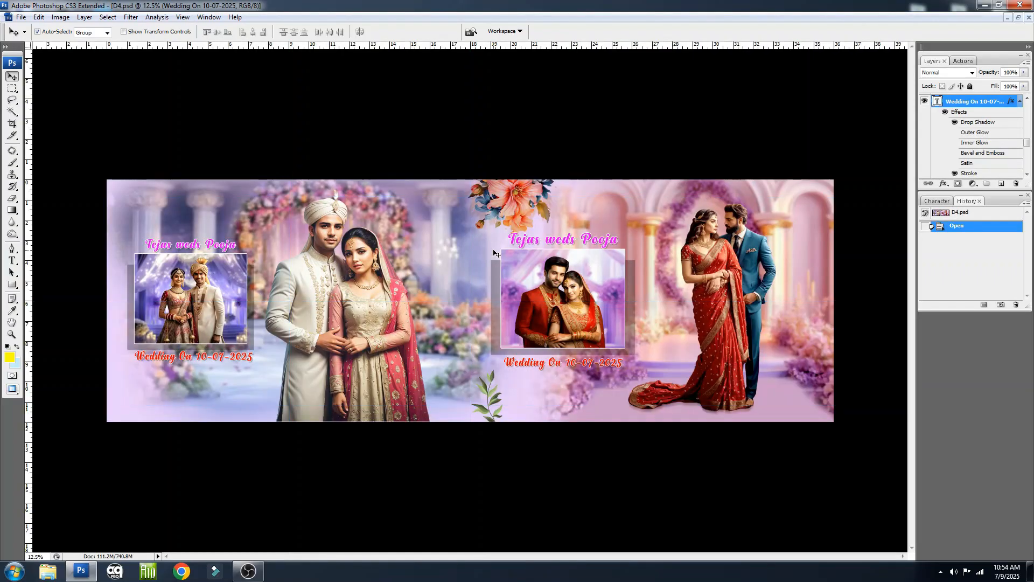
{"action": "key", "text": "alt+i"}
{"action": "key", "text": "i"}
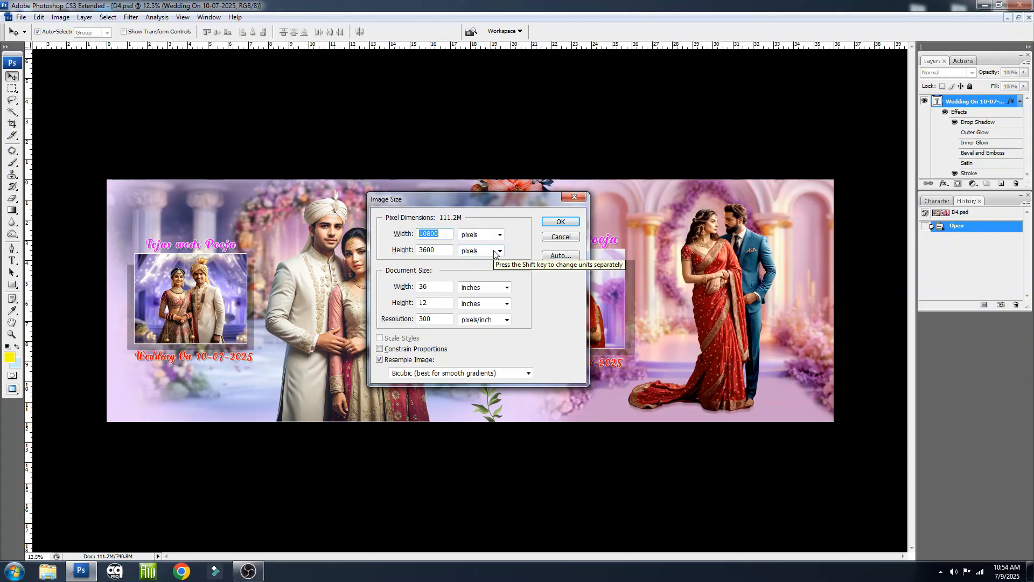
{"action": "key", "text": "Escape"}
Try moving the first page's large couple, the framed couple and backdrop, and the names above the frame, undoing the moves
{"action": "left_click_drag", "start_coordinate": [353, 245], "coordinate": [316, 206]}
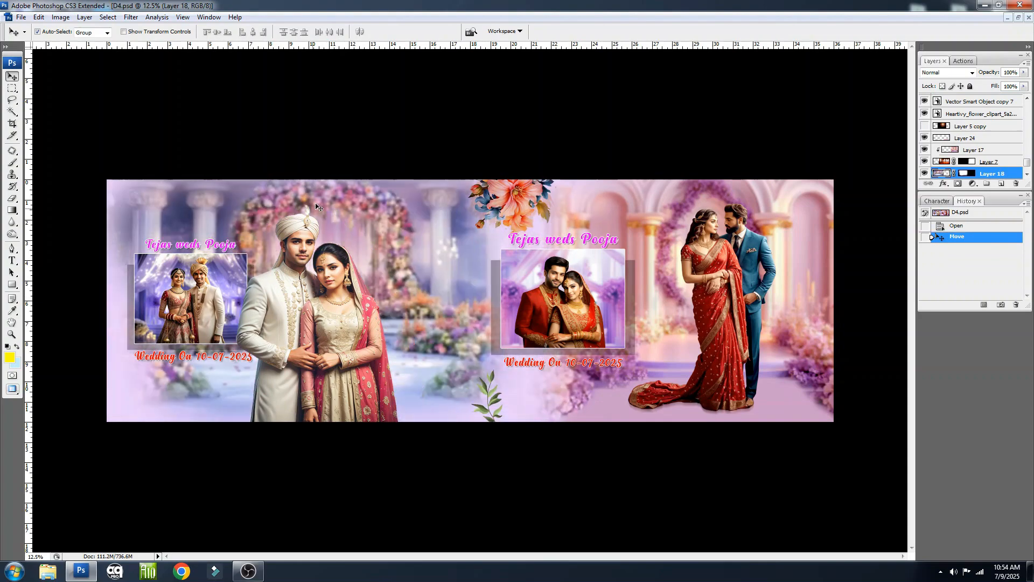
{"action": "key", "text": "ctrl+z"}
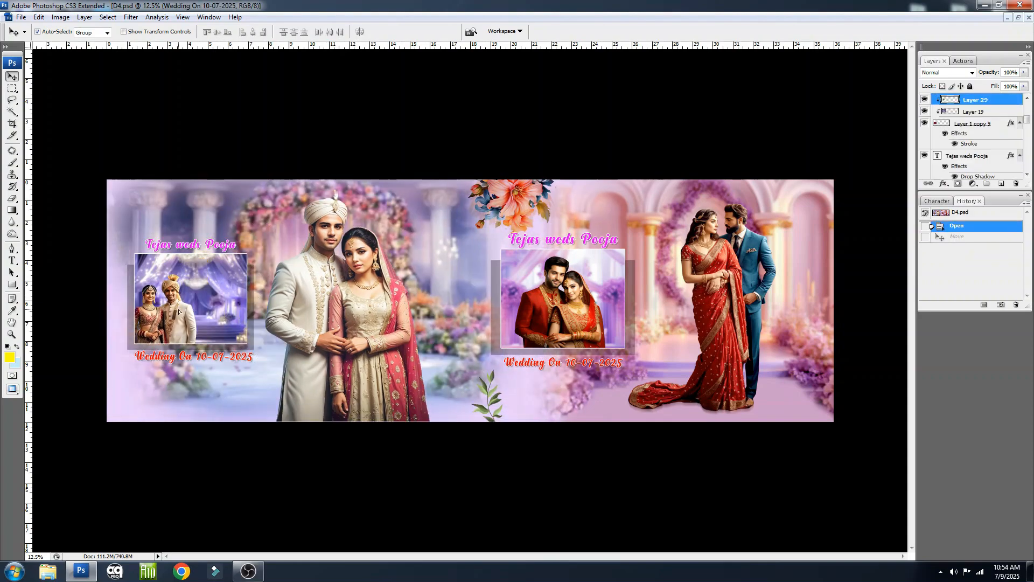
{"action": "left_click_drag", "start_coordinate": [208, 294], "coordinate": [207, 295]}
{"action": "key", "text": "ctrl+z"}
{"action": "left_click_drag", "start_coordinate": [225, 262], "coordinate": [161, 291]}
{"action": "key", "text": "ctrl+z"}
{"action": "left_click", "coordinate": [242, 305]}
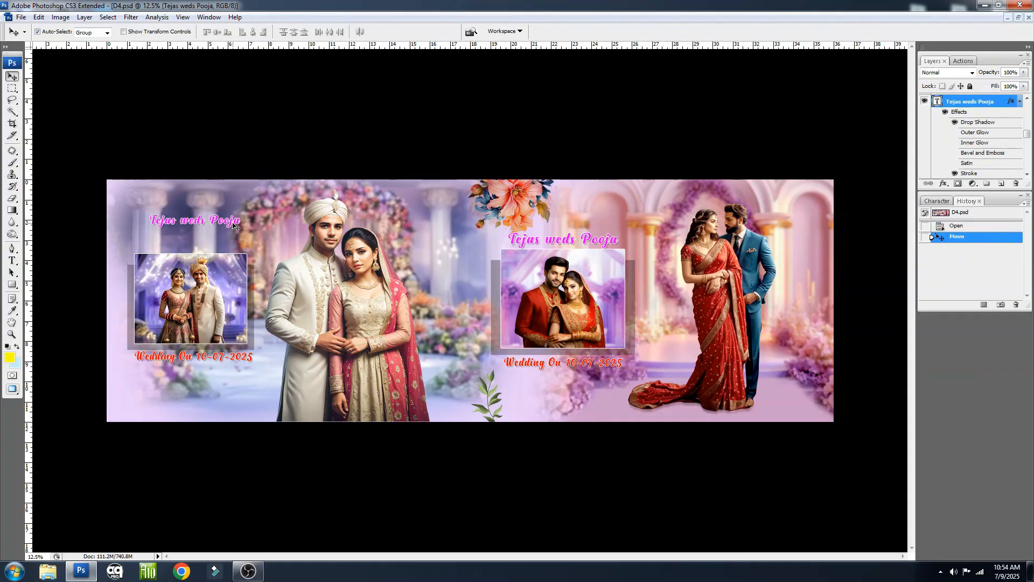
Try moving the framed couple and the standing couple on the second page, undoing each move
{"action": "mouse_move", "coordinate": [579, 282]}
{"action": "left_mouse_down"}
{"action": "mouse_move", "coordinate": [554, 285]}
{"action": "mouse_move", "coordinate": [644, 283]}
{"action": "mouse_move", "coordinate": [581, 283]}
{"action": "left_mouse_up"}
{"action": "key", "text": "ctrl+z"}
{"action": "key", "text": "ctrl+z"}
{"action": "left_click_drag", "start_coordinate": [716, 269], "coordinate": [665, 266]}
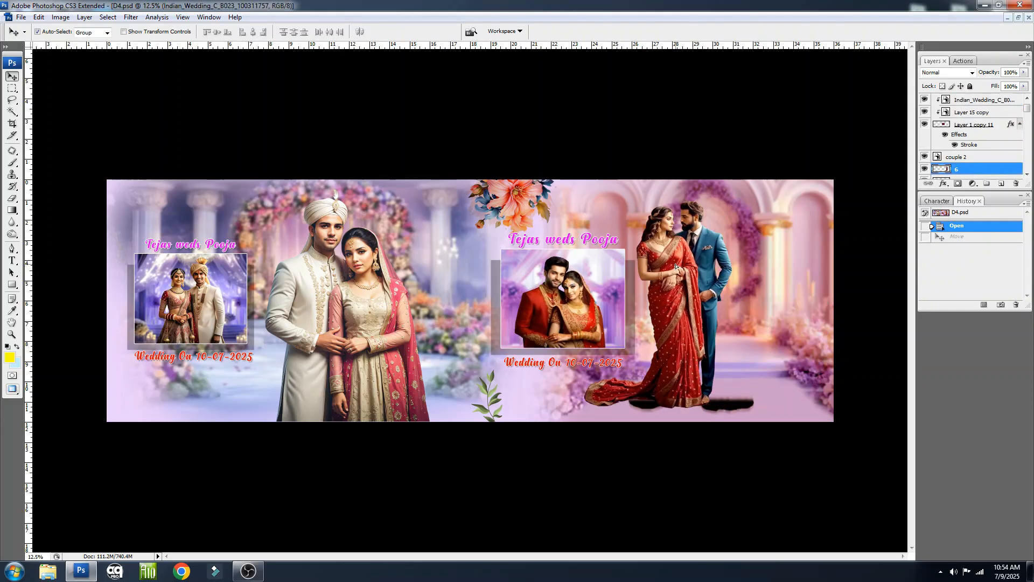
{"action": "key", "text": "ctrl+z"}
Hide Layer 17, the second page's pink arch background, and switch Layer 24's visibility off and back on
{"action": "left_click_drag", "start_coordinate": [784, 263], "coordinate": [755, 302]}
{"action": "left_click", "coordinate": [924, 173]}
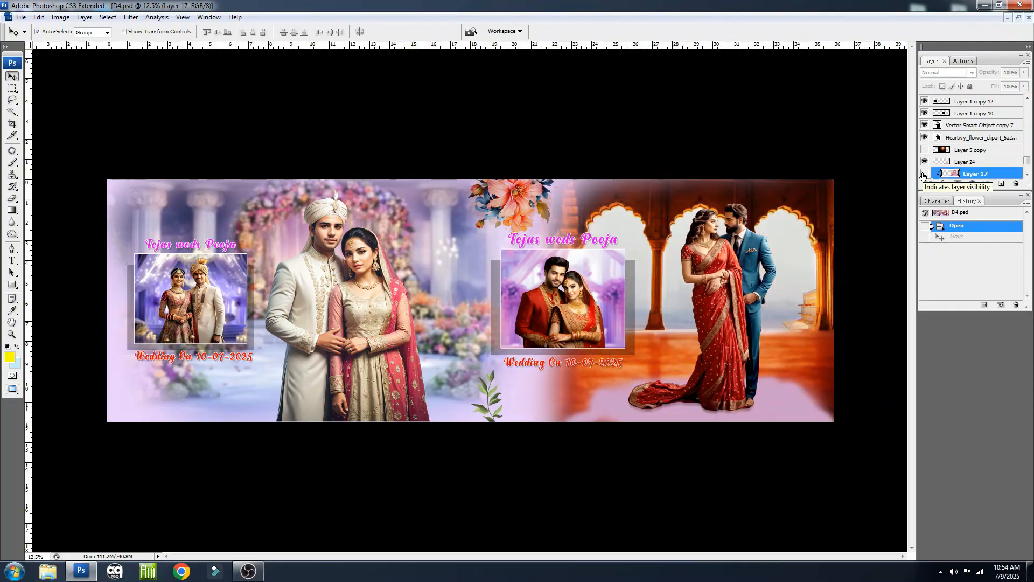
{"action": "left_click", "coordinate": [924, 162]}
{"action": "left_click", "coordinate": [924, 161]}
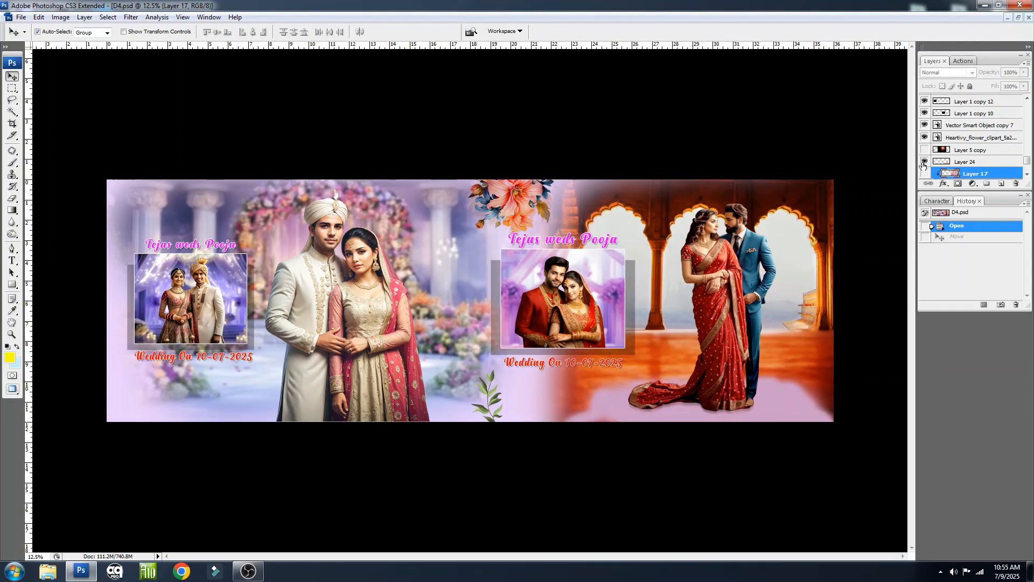
Show Layer 17, the second page's pink arch background, again and turn on the visibility of Layer 5 copy
{"action": "left_click", "coordinate": [924, 174]}
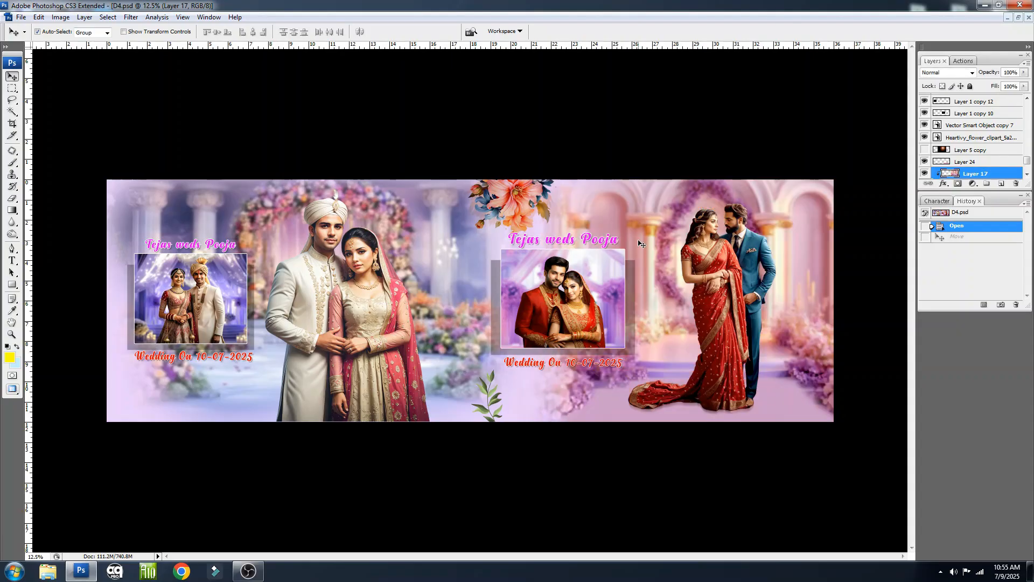
{"action": "left_click_drag", "start_coordinate": [766, 295], "coordinate": [767, 295]}
{"action": "right_click", "coordinate": [724, 278]}
{"action": "left_click", "coordinate": [748, 285]}
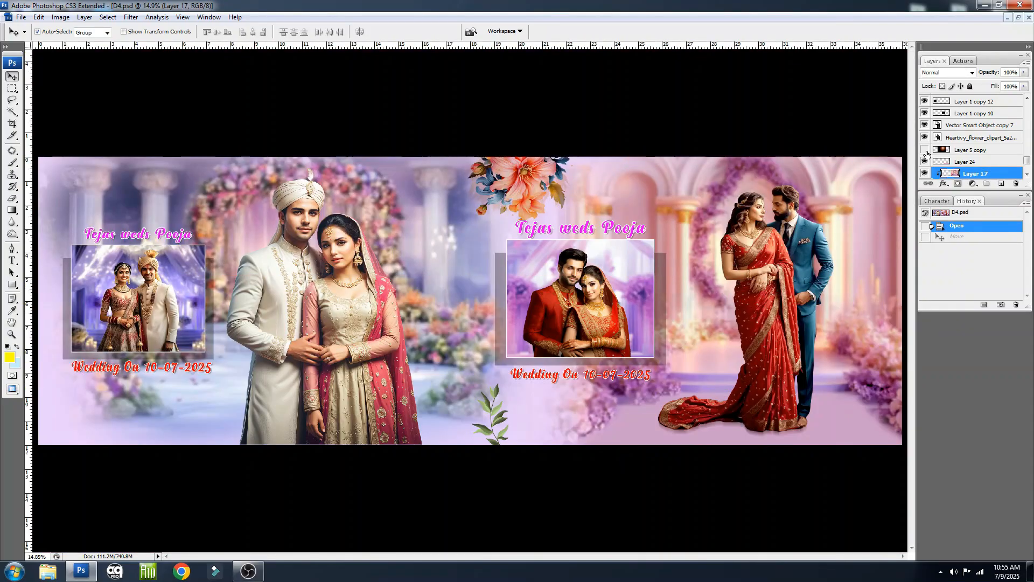
{"action": "left_click", "coordinate": [926, 153]}
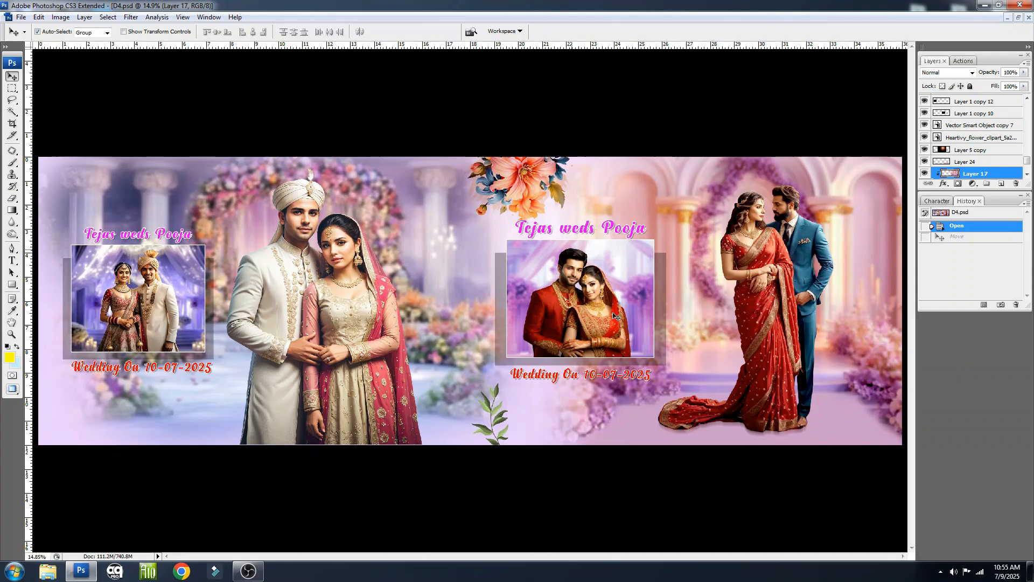
Examine the second page's framed couple in close-up and nudge the names above the frame slightly upward
{"action": "left_click_drag", "start_coordinate": [604, 313], "coordinate": [600, 307]}
{"action": "right_click", "coordinate": [600, 298]}
{"action": "left_click", "coordinate": [619, 300]}
{"action": "left_click_drag", "start_coordinate": [533, 183], "coordinate": [624, 277]}
{"action": "mouse_move", "coordinate": [528, 282]}
{"action": "left_mouse_down"}
{"action": "mouse_move", "coordinate": [528, 296]}
{"action": "mouse_move", "coordinate": [527, 275]}
{"action": "left_mouse_up"}
{"action": "left_click", "coordinate": [567, 289]}
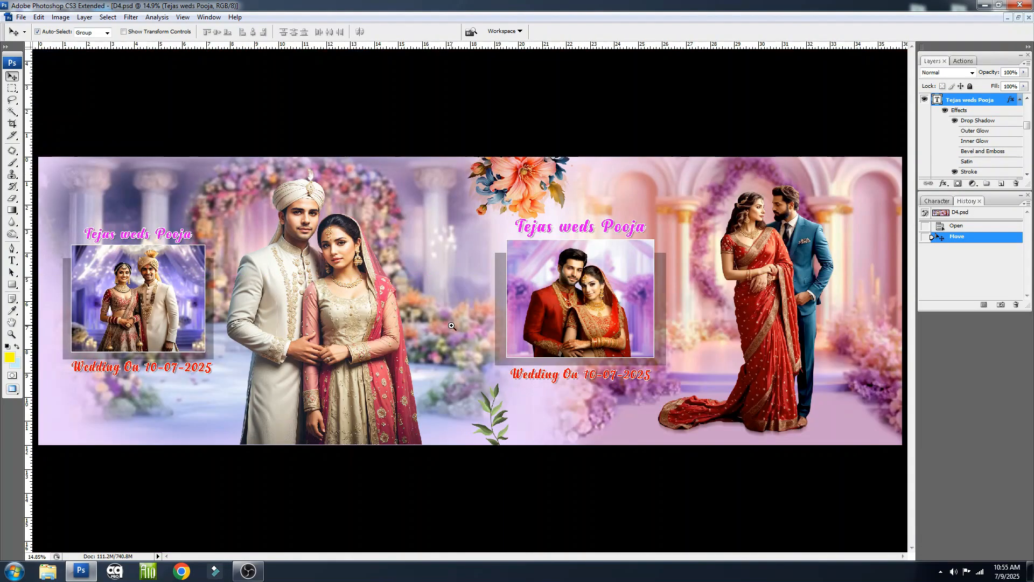
Examine the second page's wedding date, nudge the first page's large couple slightly down, and inspect their faces in close-up
{"action": "left_click_drag", "start_coordinate": [490, 323], "coordinate": [673, 425]}
{"action": "right_click", "coordinate": [615, 397]}
{"action": "left_click", "coordinate": [634, 394]}
{"action": "left_click_drag", "start_coordinate": [347, 345], "coordinate": [348, 347]}
{"action": "left_click_drag", "start_coordinate": [290, 187], "coordinate": [379, 295]}
{"action": "right_click", "coordinate": [378, 292]}
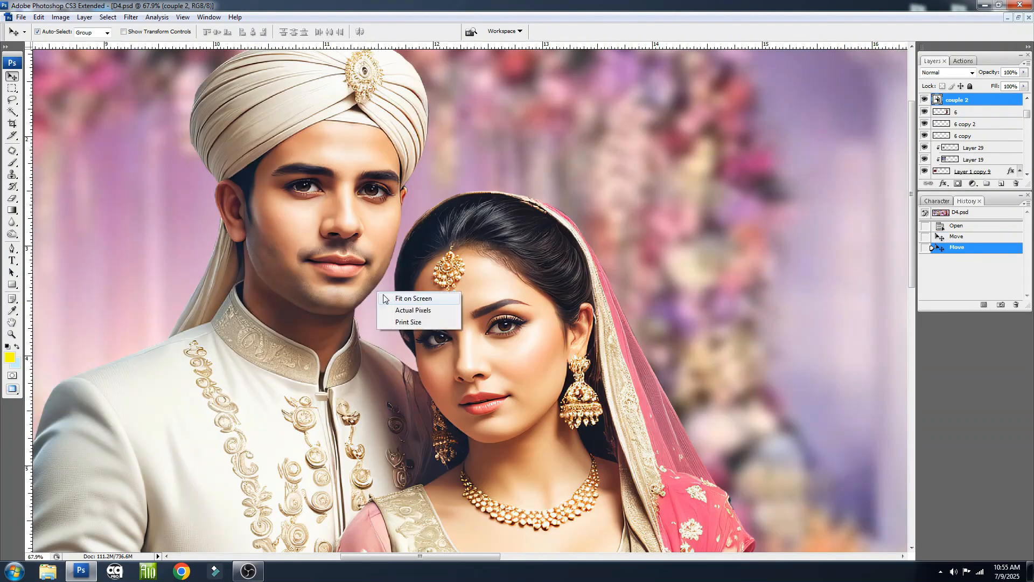
{"action": "left_click", "coordinate": [402, 298]}
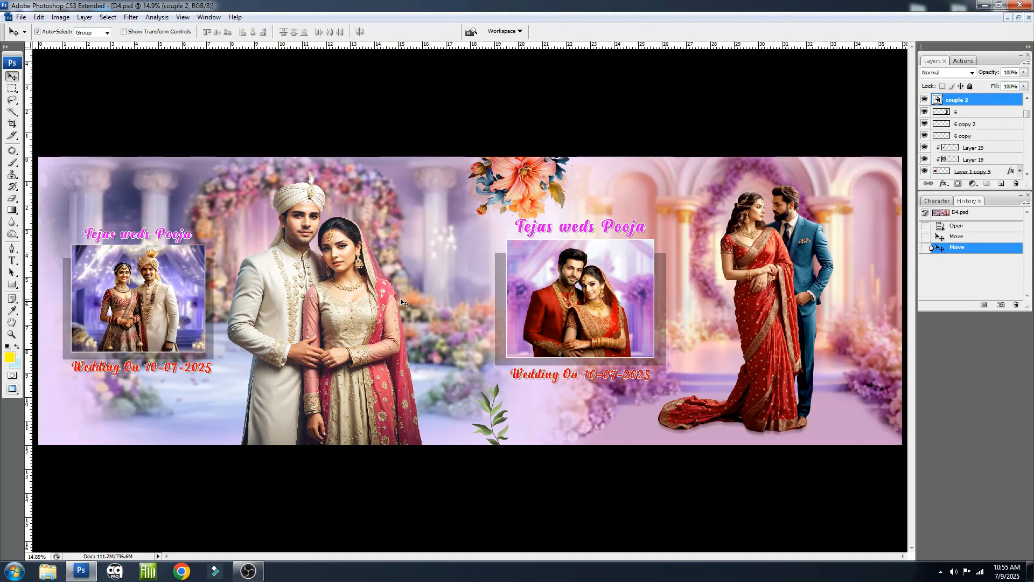
Check D4's dimensions and resolution in Image Size, and close the document without saving the changes
{"action": "key", "text": "ctrl+alt+i"}
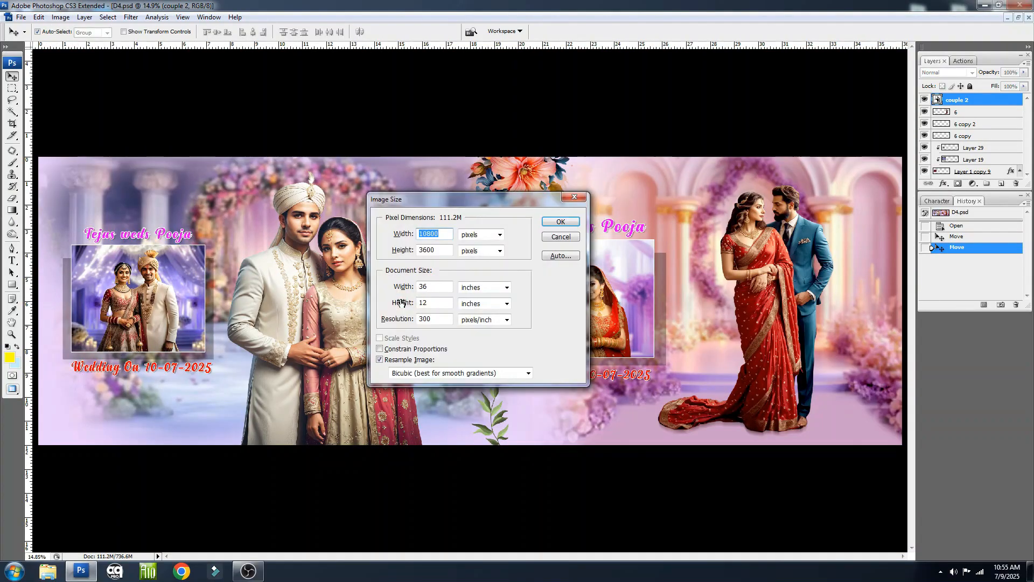
{"action": "key", "text": "Escape"}
{"action": "key", "text": "ctrl+w"}
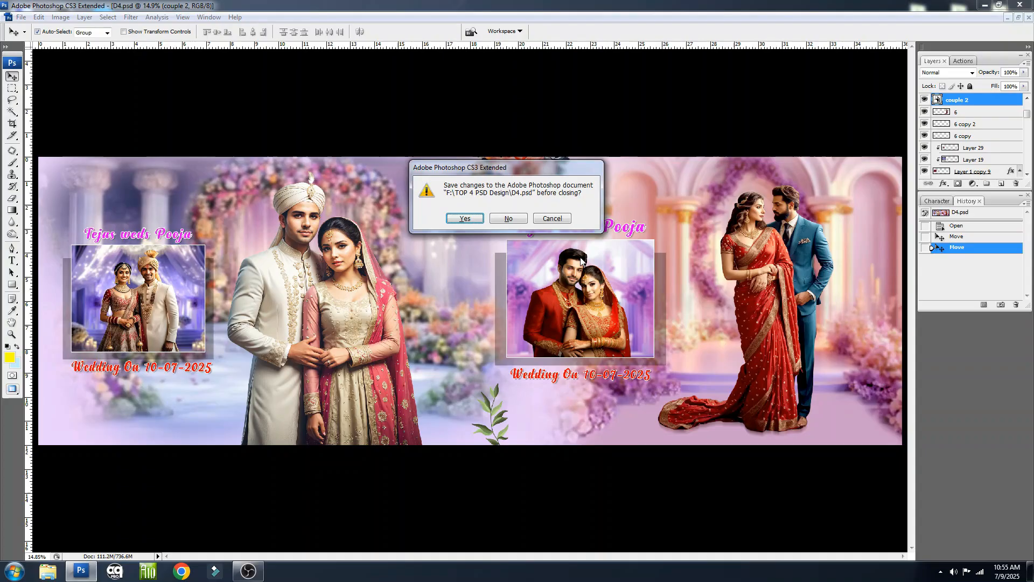
{"action": "left_click", "coordinate": [508, 219]}
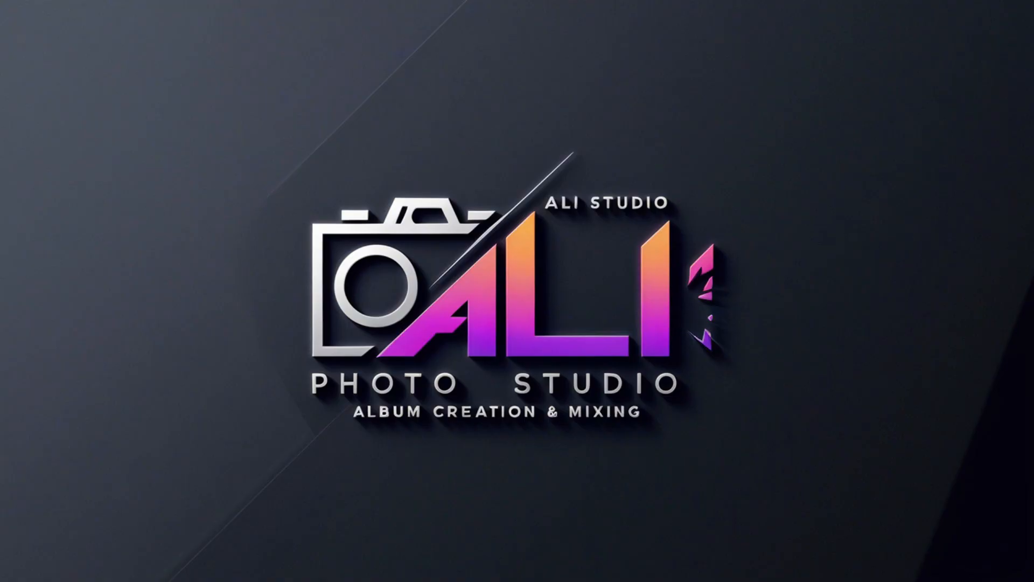